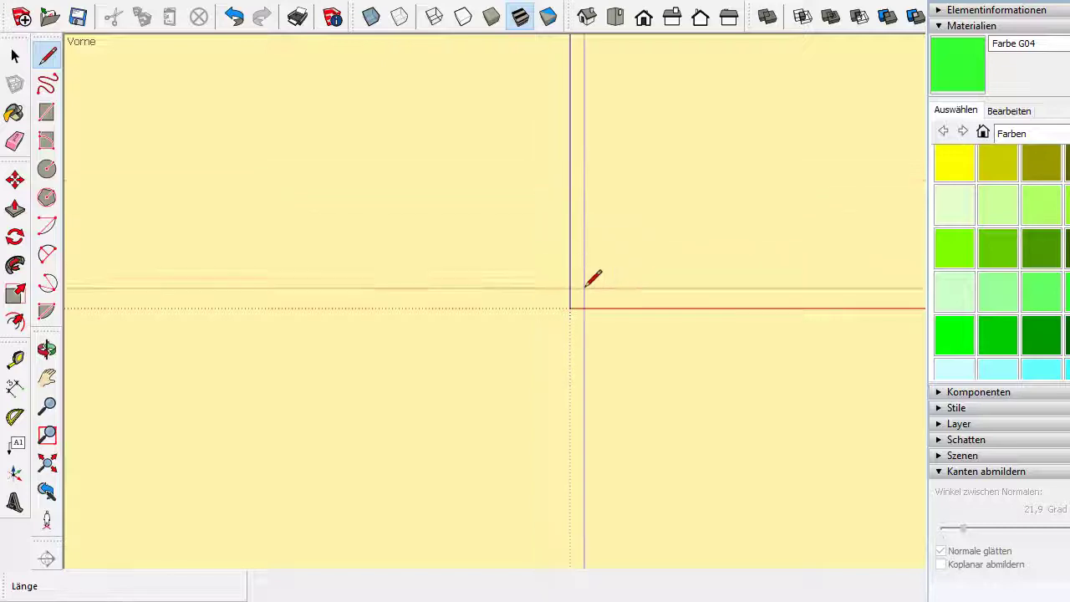
# Draw a vertical line rising straight up from the origin
pyautogui.click(570, 309)
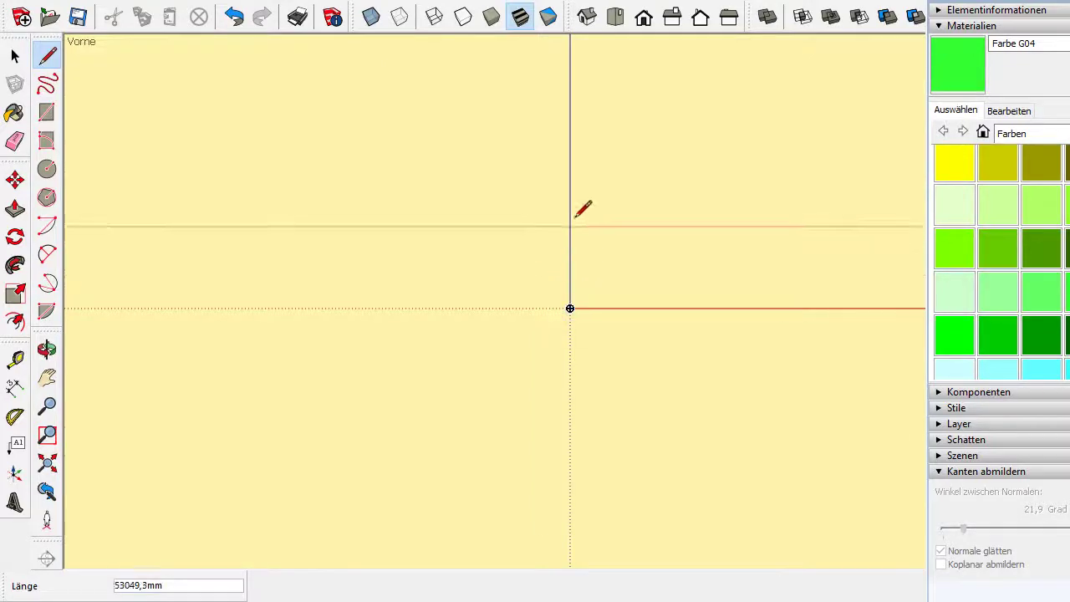
pyautogui.click(570, 98)
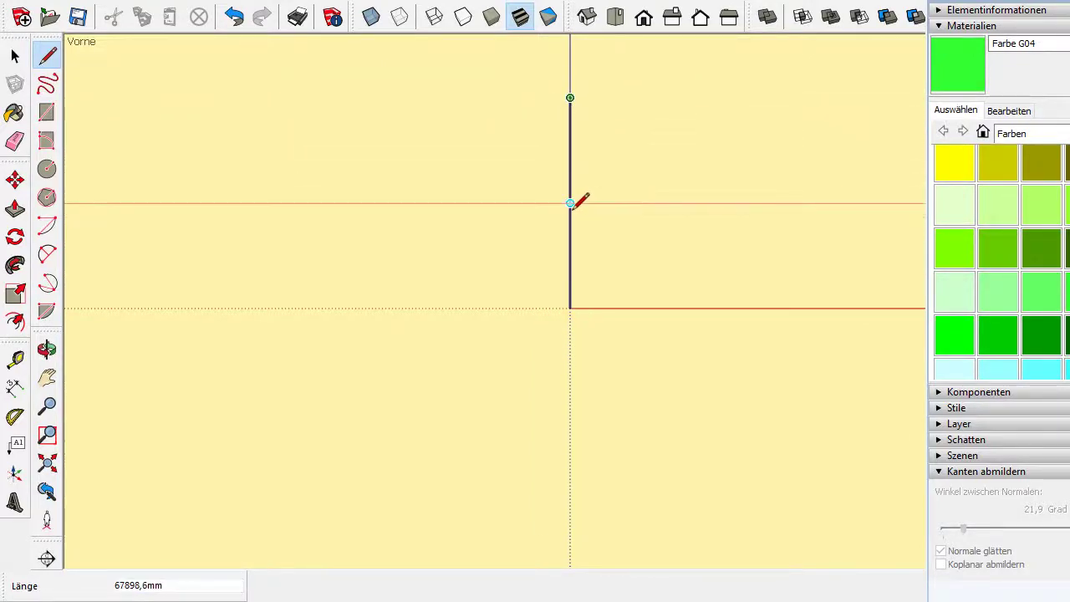
pyautogui.press('Escape')
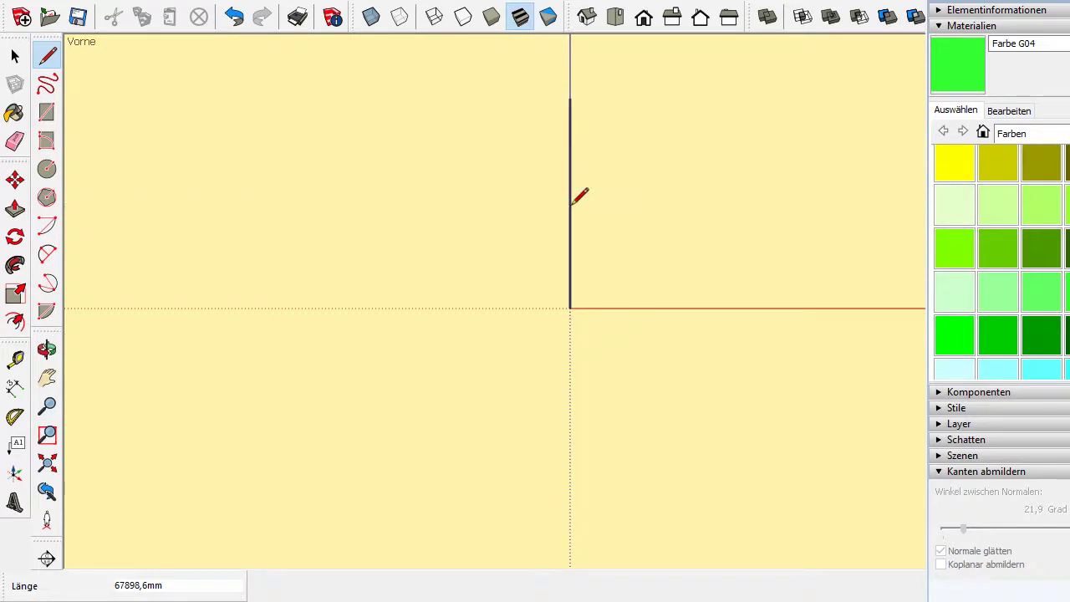
# In Right view, move the line's lower half sideways along the green axis to kink it
pyautogui.press('space')
pyautogui.click(570, 286)
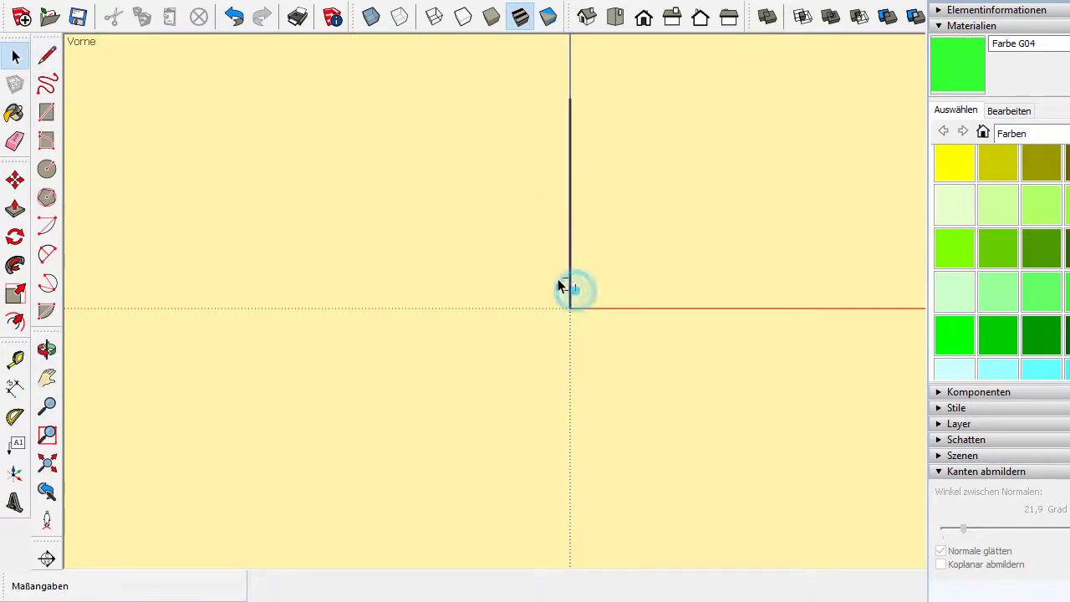
pyautogui.click(671, 18)
pyautogui.press('m')
pyautogui.click(679, 272)
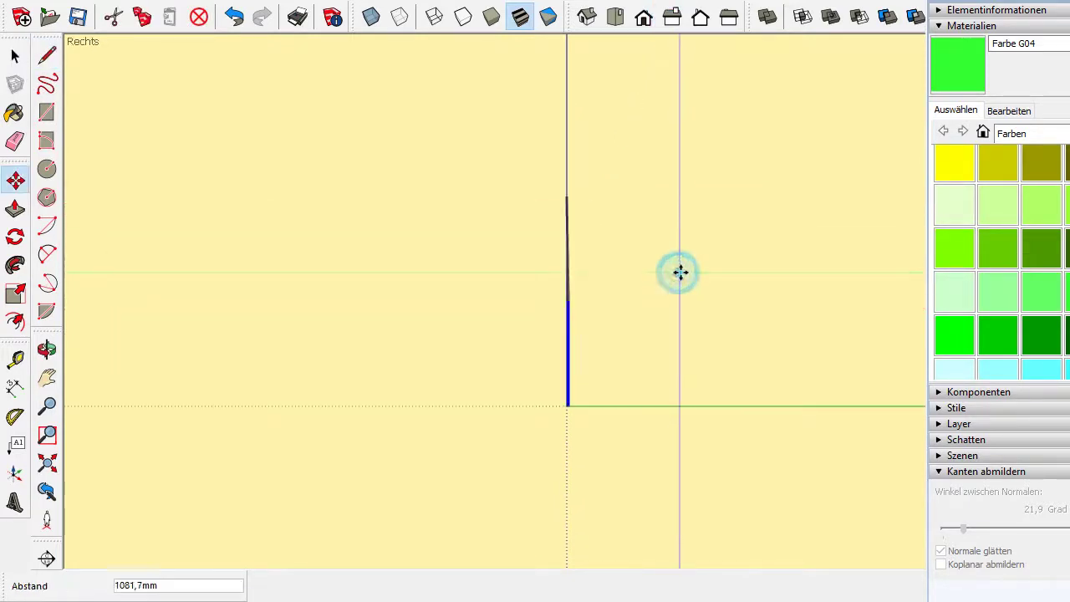
pyautogui.click(721, 272)
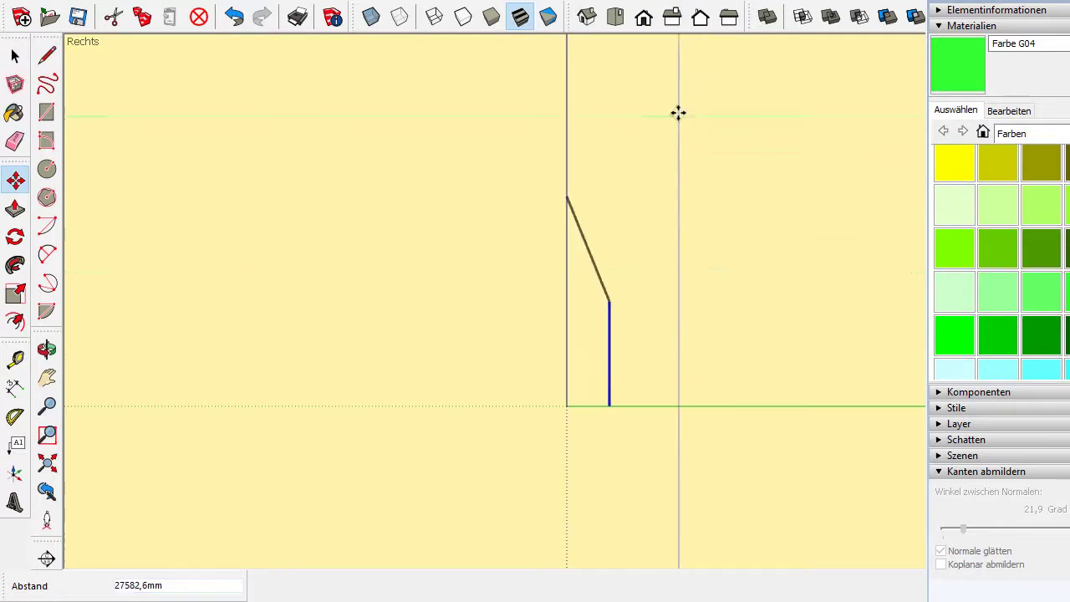
# Return to Front view and select the whole kinked edge
pyautogui.click(644, 19)
pyautogui.press('space')
pyautogui.moveTo(526, 140); pyautogui.dragTo(622, 437)
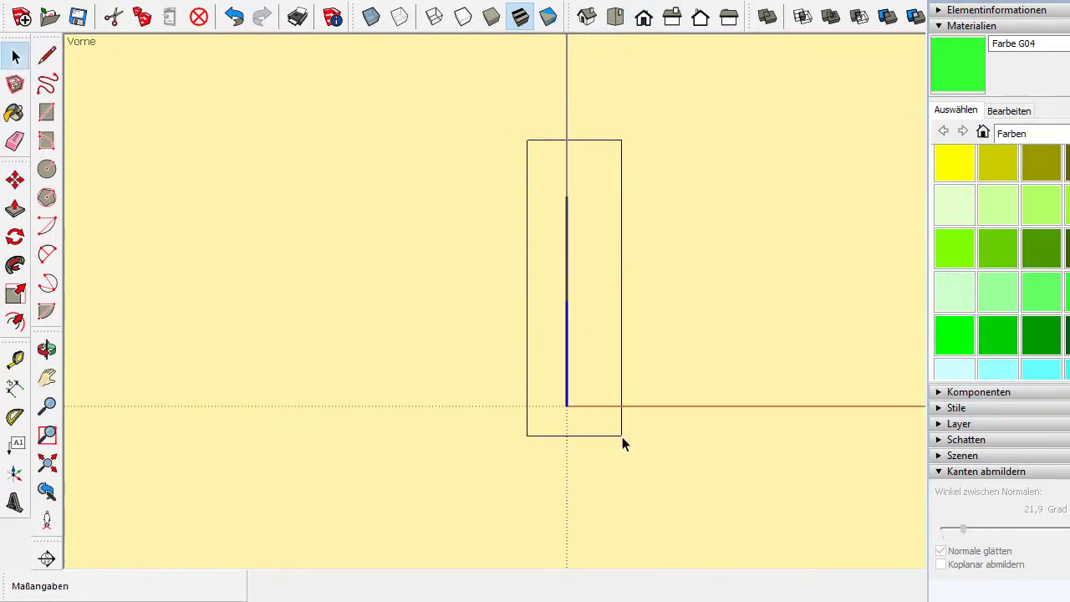
# Rotate-copy the edge 15° about the origin and array it into 23 more copies
pyautogui.press('q')
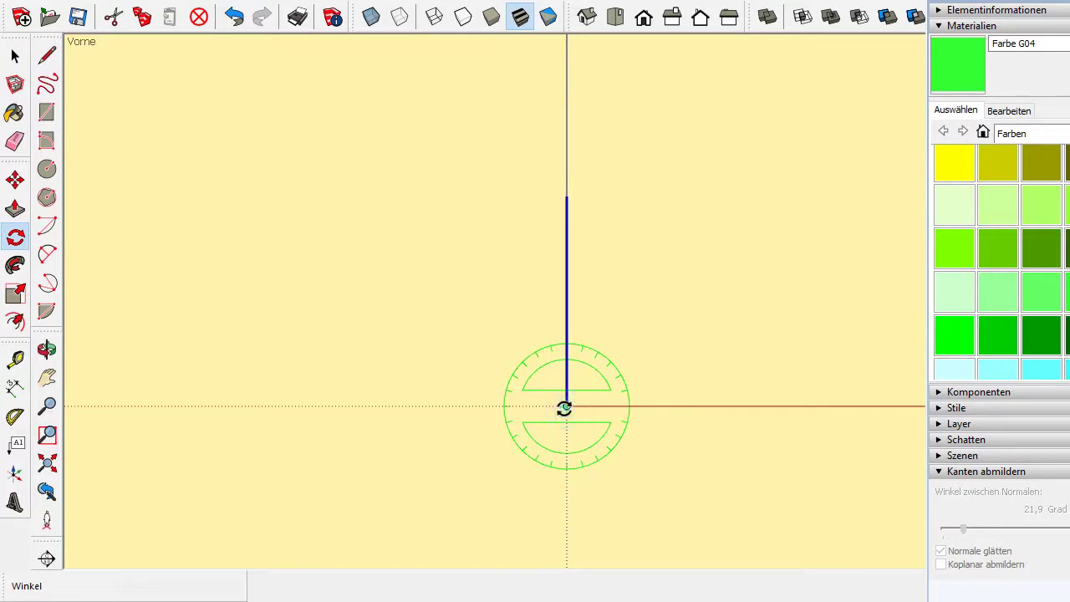
pyautogui.click(566, 406)
pyautogui.click(564, 374)
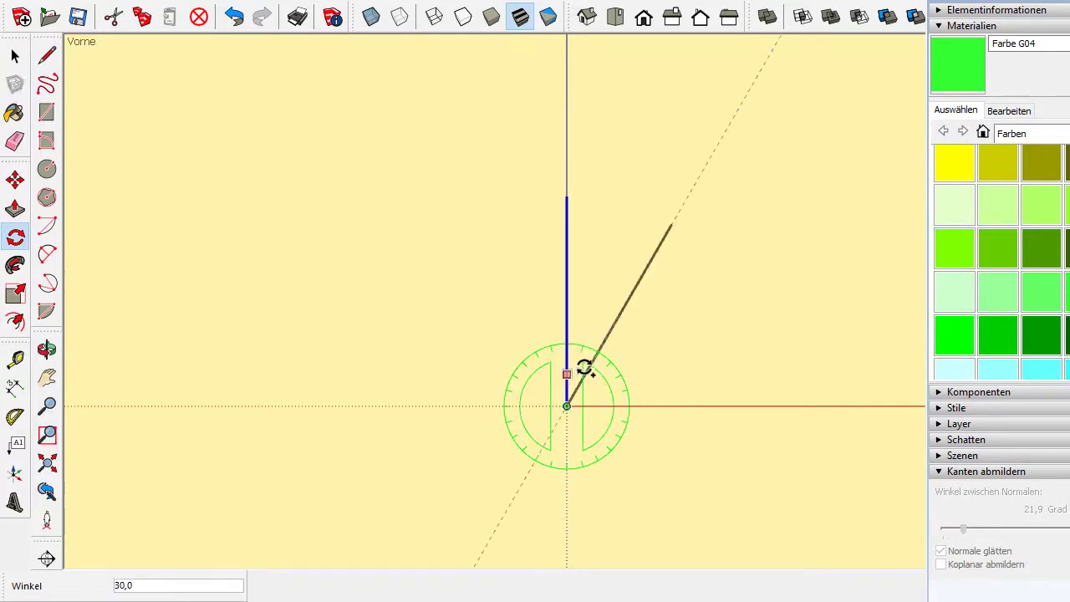
pyautogui.click(576, 360)
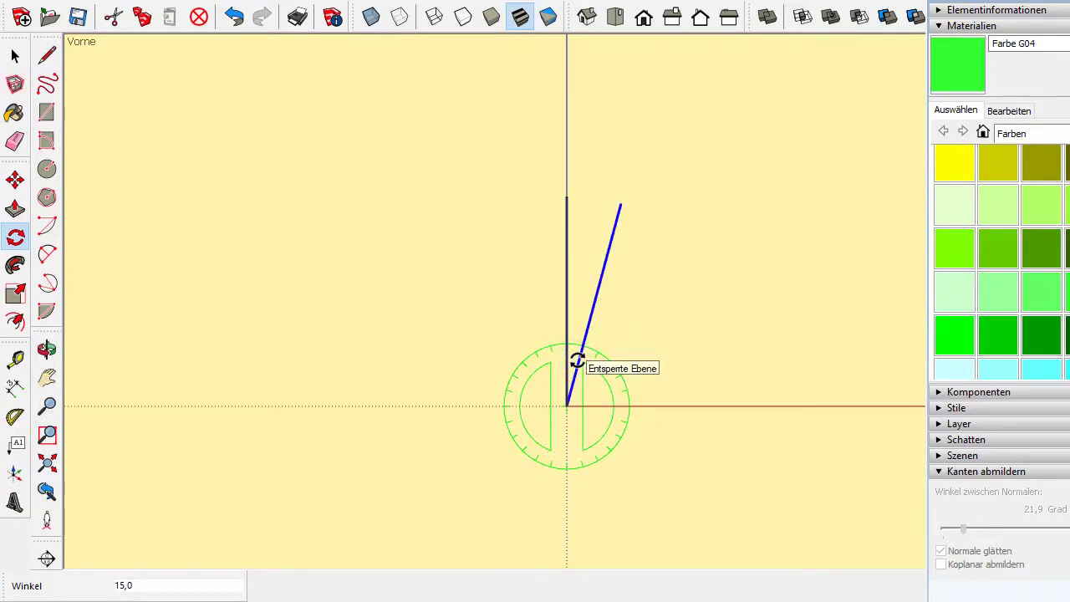
pyautogui.write('*')
pyautogui.press('Return')
# Move the whole starburst upward above the origin, then select only the spokes' inner halves
pyautogui.press('space')
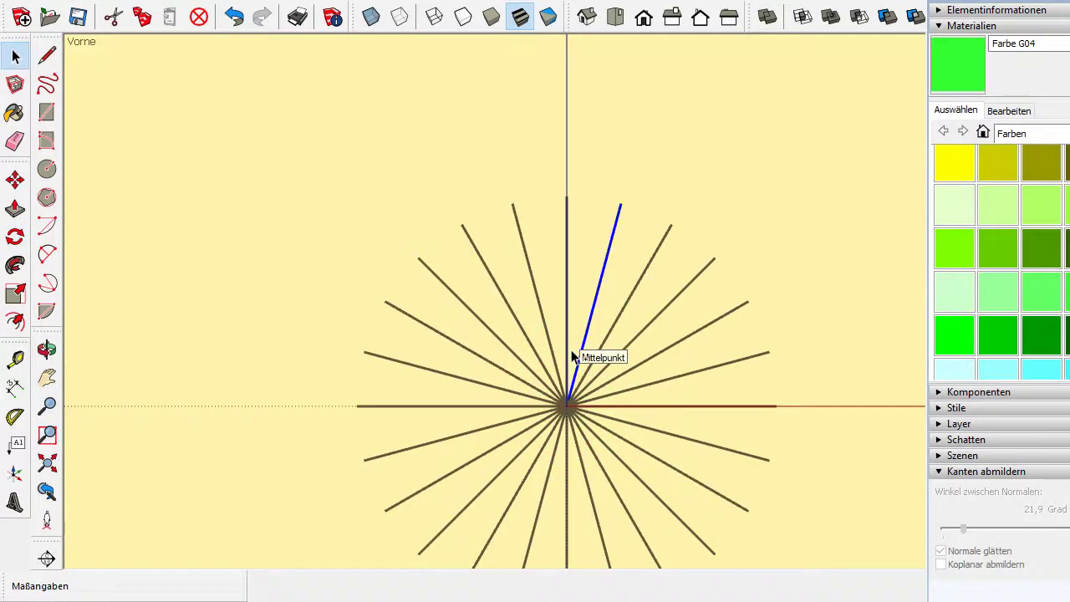
pyautogui.hotkey('ctrl', 'a')
pyautogui.press('m')
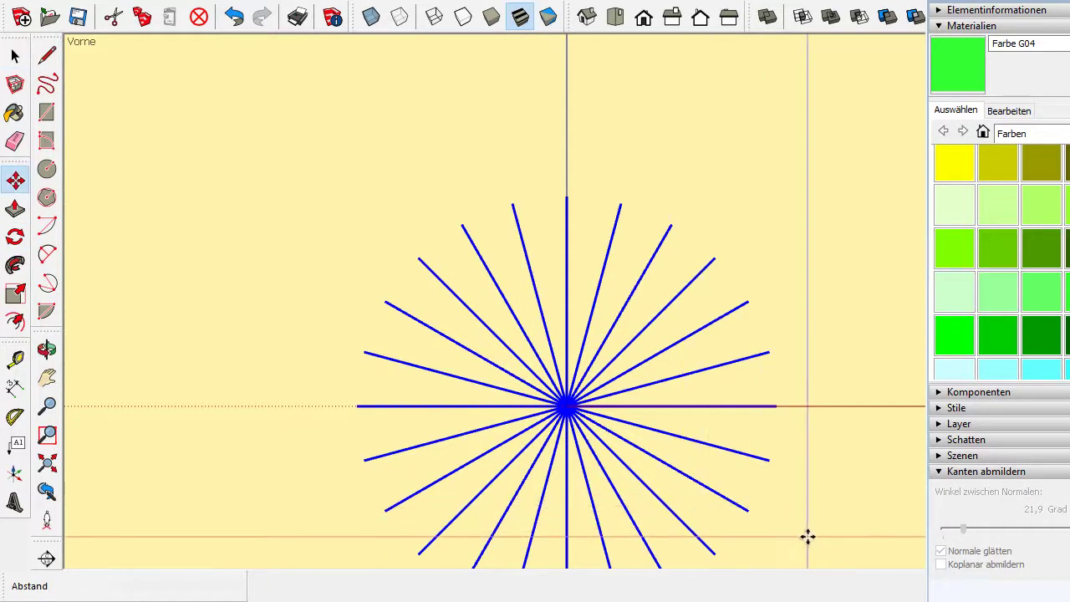
pyautogui.click(807, 534)
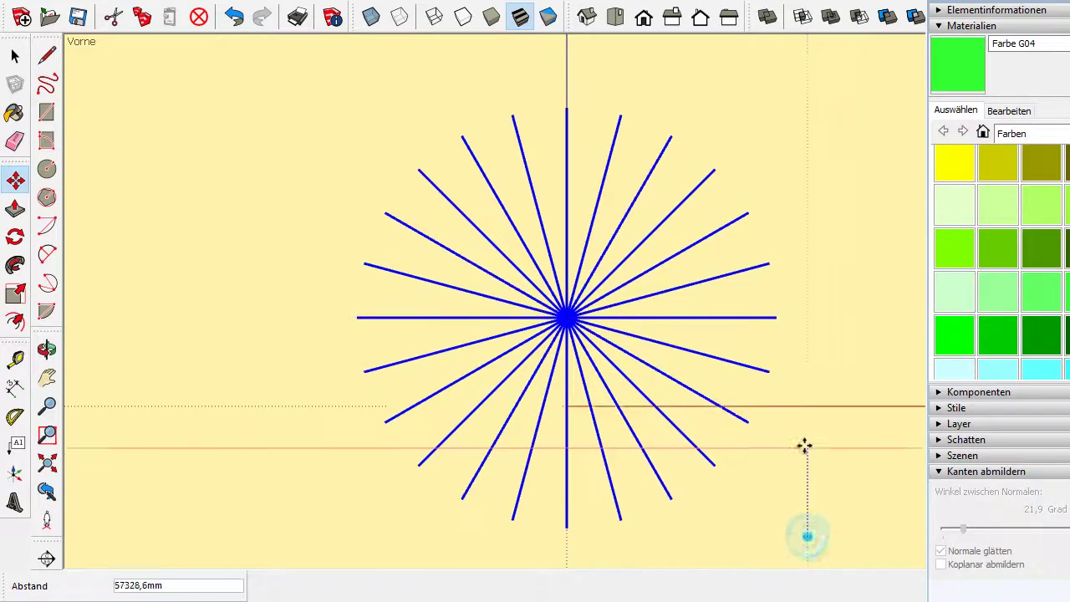
pyautogui.click(808, 222)
pyautogui.scroll(-2, 328, 427)
pyautogui.scroll(-1, 328, 427)
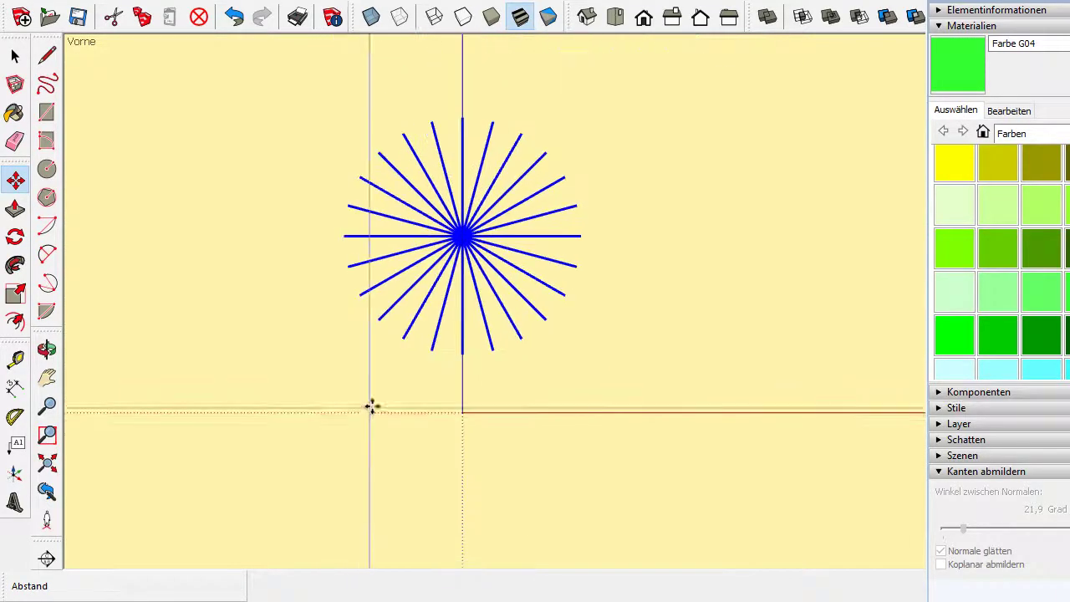
pyautogui.press('space')
pyautogui.click(443, 234)
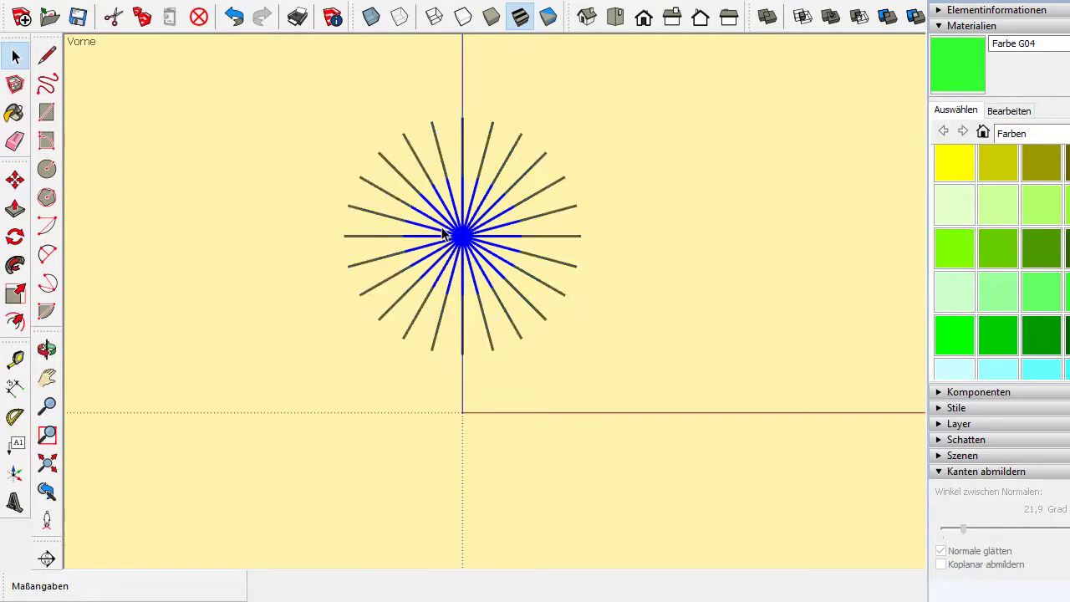
# Twist the inner spokes 15° about the starburst centre, then 3° about the origin
pyautogui.press('q')
pyautogui.click(462, 236)
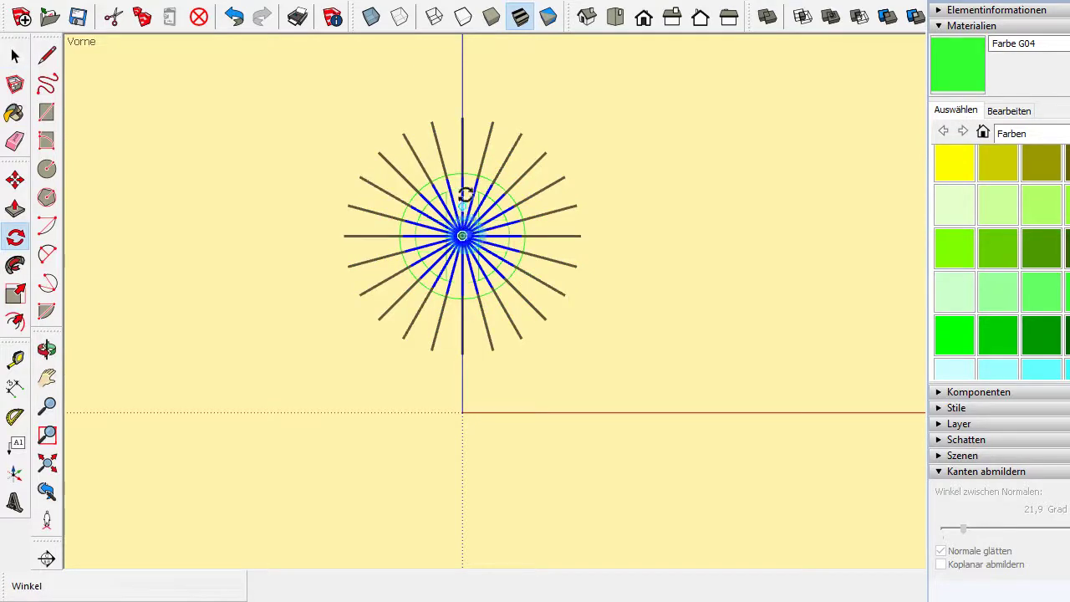
pyautogui.click(464, 121)
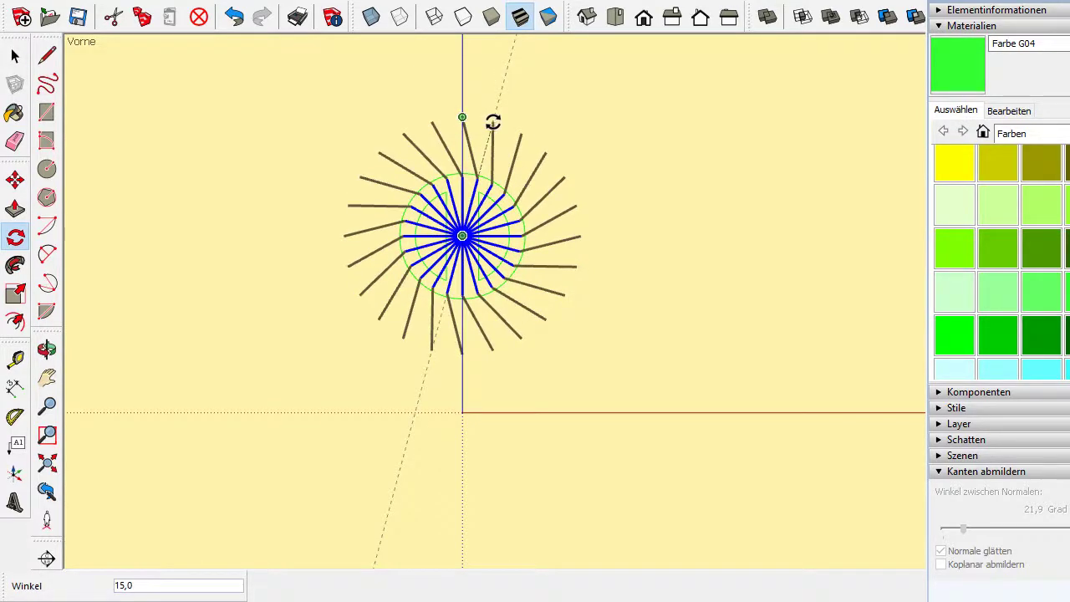
pyautogui.click(491, 122)
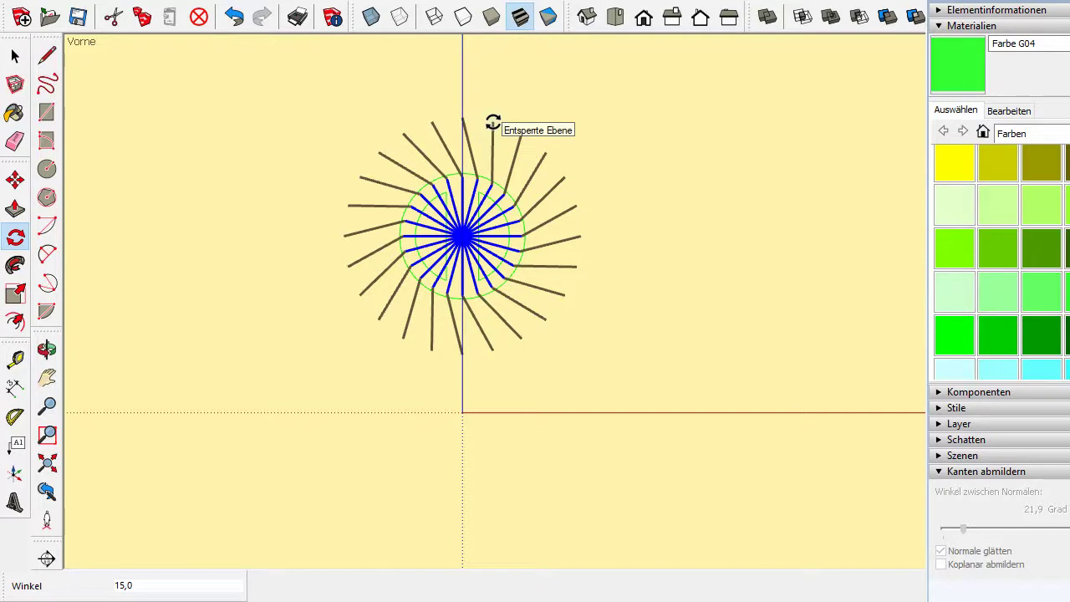
pyautogui.click(462, 411)
pyautogui.click(462, 236)
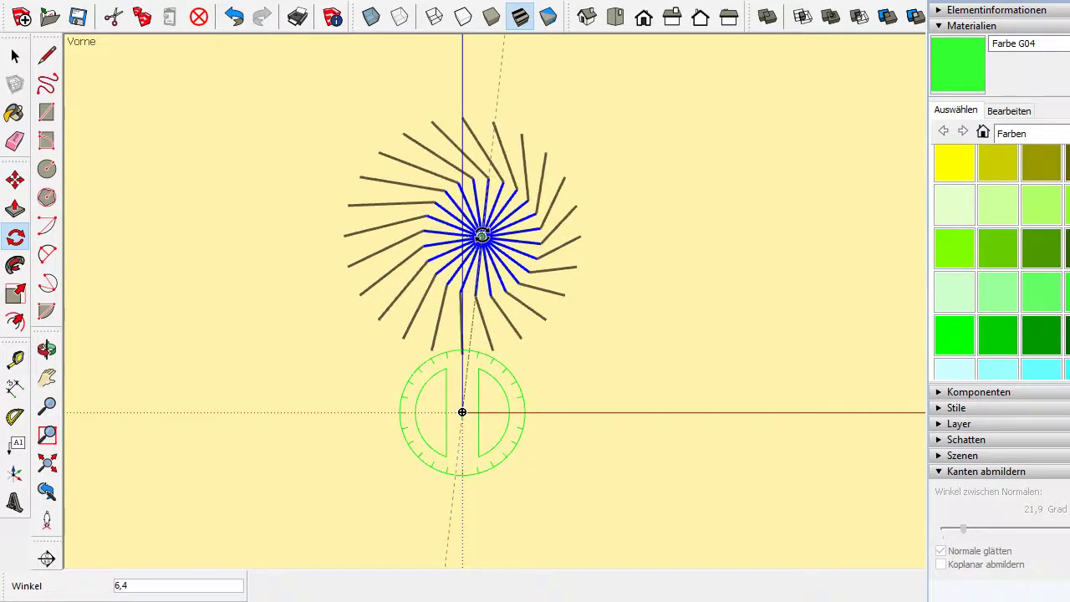
pyautogui.write('3')
pyautogui.press('Return')
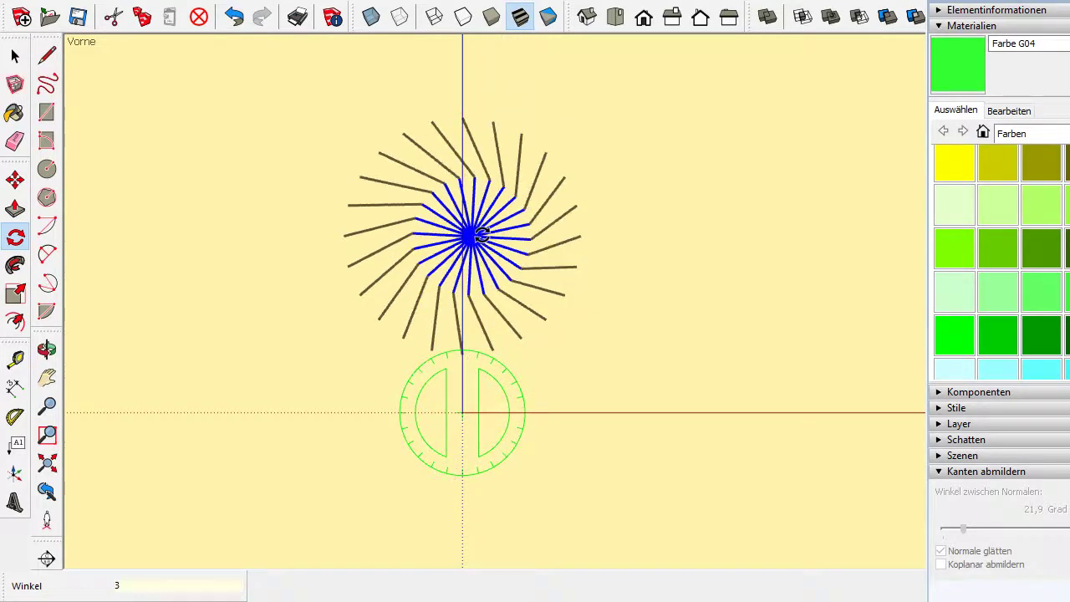
# Scale the inner spokes by 2, delete them, and select the remaining ring segments
pyautogui.press('s')
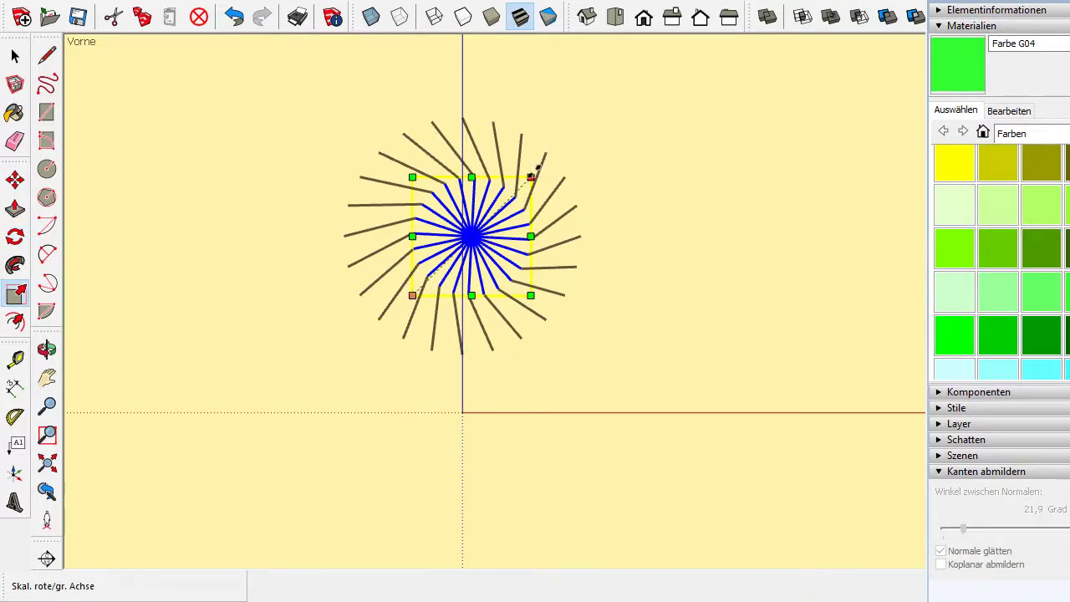
pyautogui.keyDown('ctrl'); pyautogui.click(531, 176); pyautogui.keyUp('ctrl')
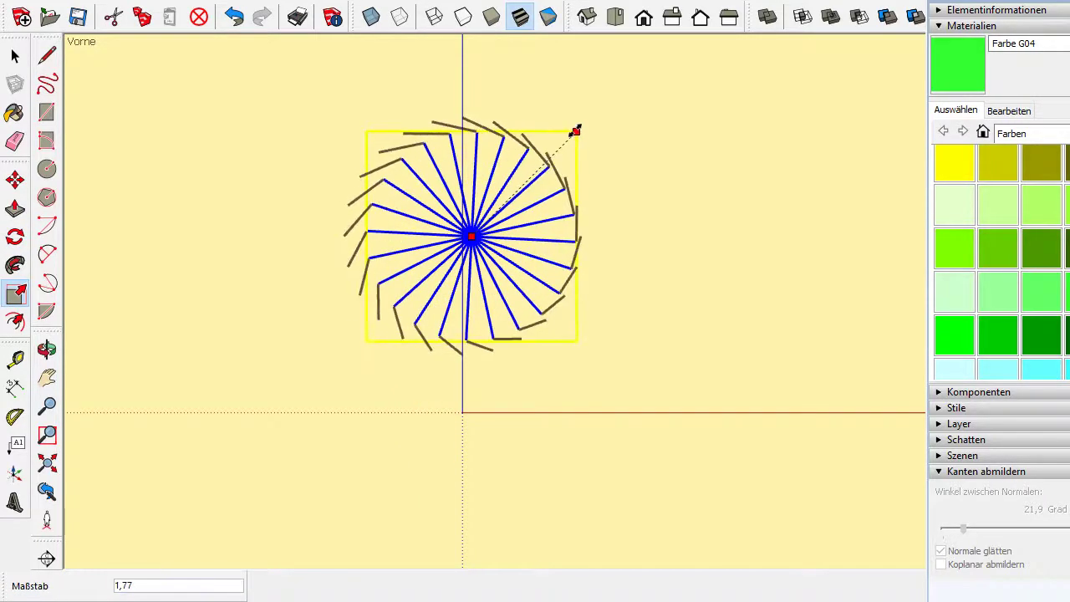
pyautogui.click(589, 117)
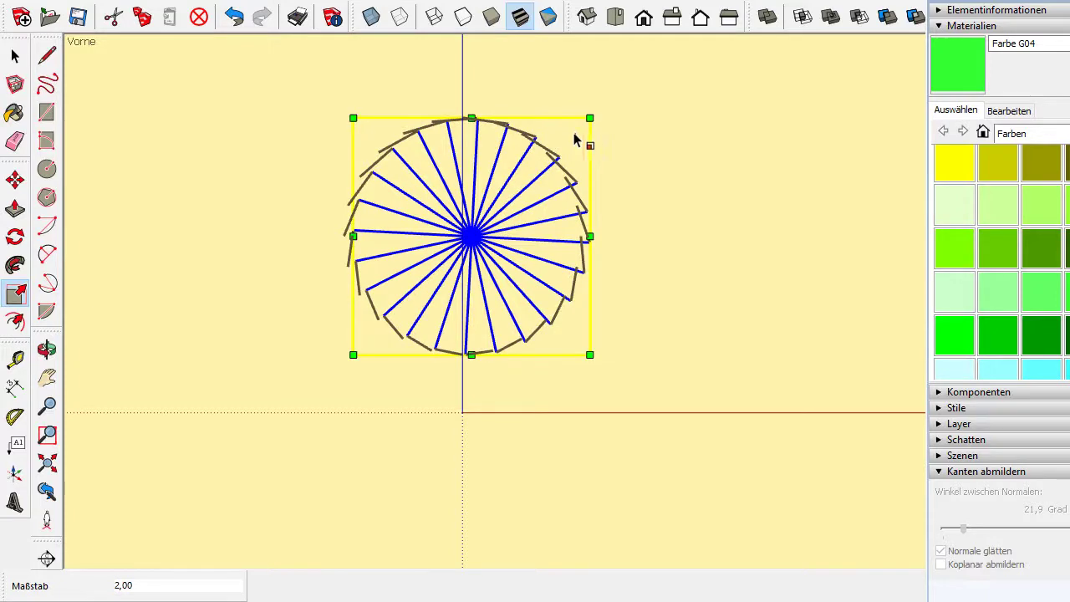
pyautogui.press('Delete')
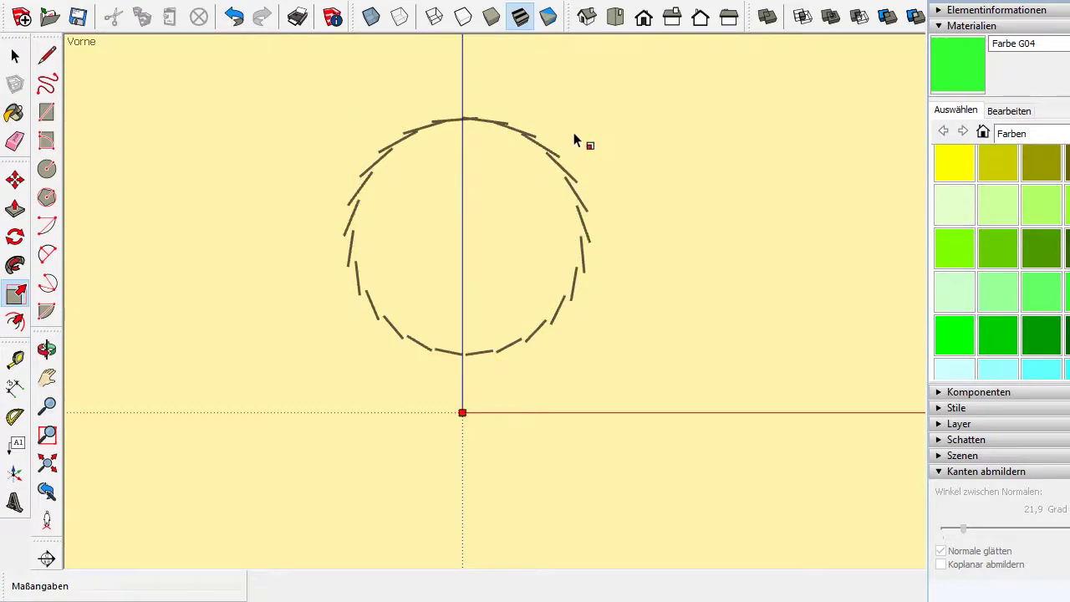
pyautogui.hotkey('ctrl', 'a')
# Rotate-copy the segment ring 3° about the origin, array it *119, and view from Top
pyautogui.press('q')
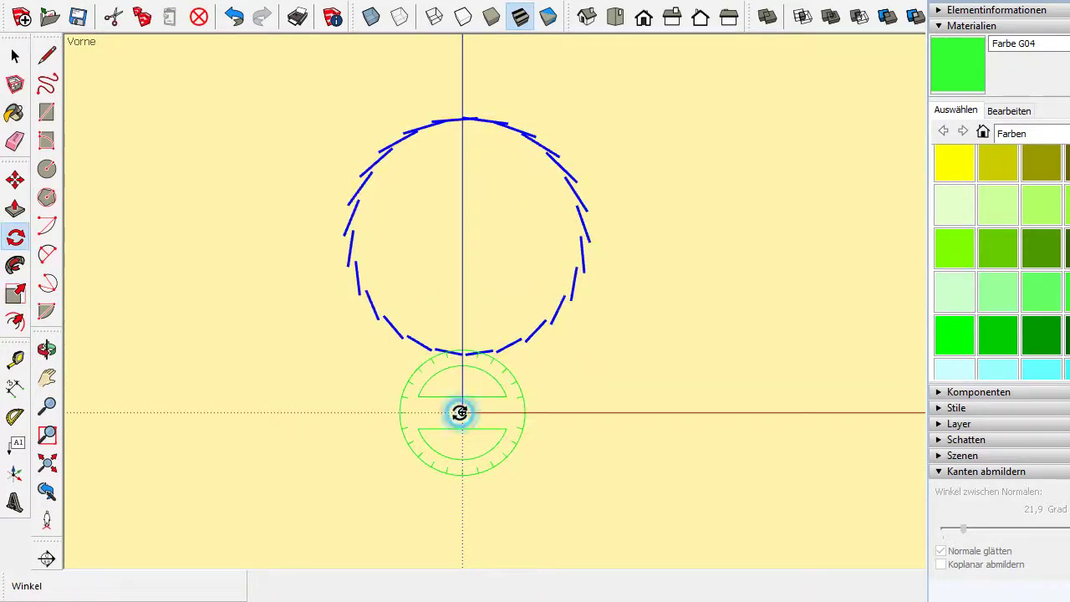
pyautogui.click(459, 412)
pyautogui.click(462, 207)
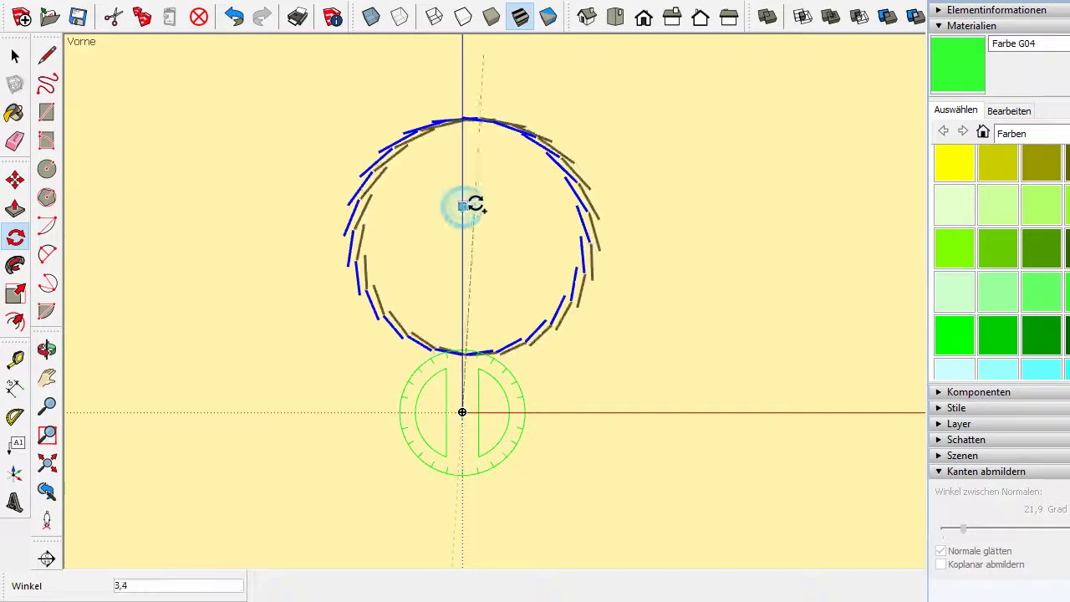
pyautogui.write('3')
pyautogui.press('Return')
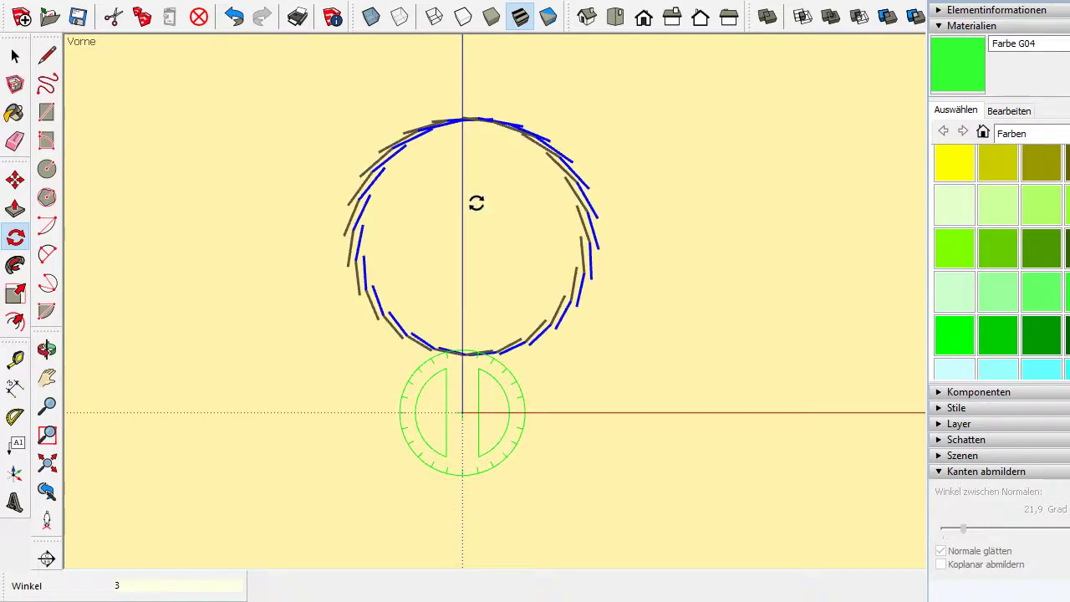
pyautogui.write('*')
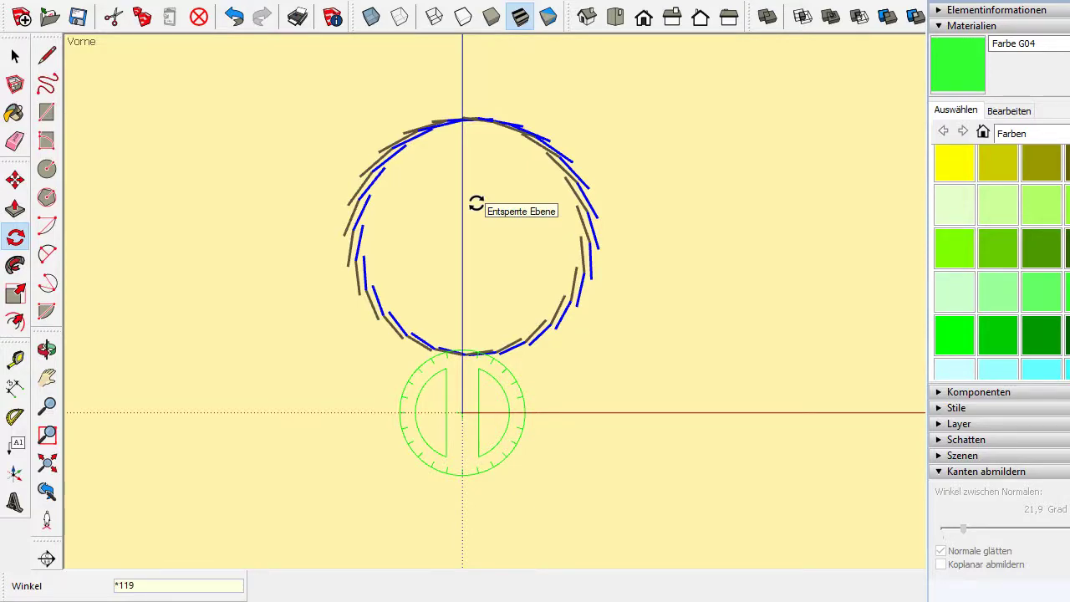
pyautogui.press('Return')
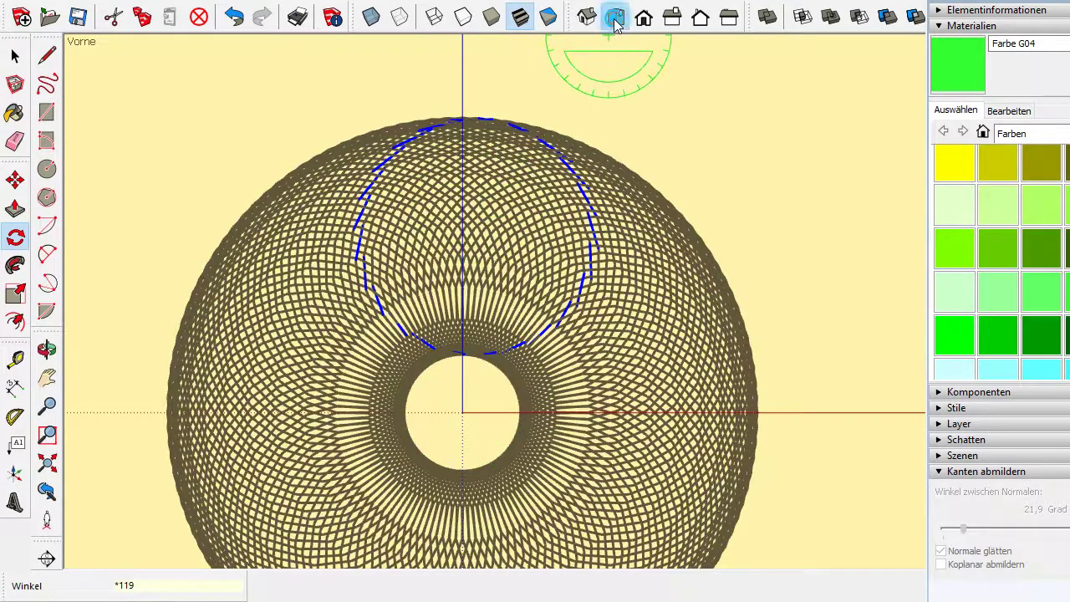
pyautogui.click(614, 18)
# Select the whole ring strip, zoom into its left end, and start a copy-move from its lower-left endpoint
pyautogui.press('space')
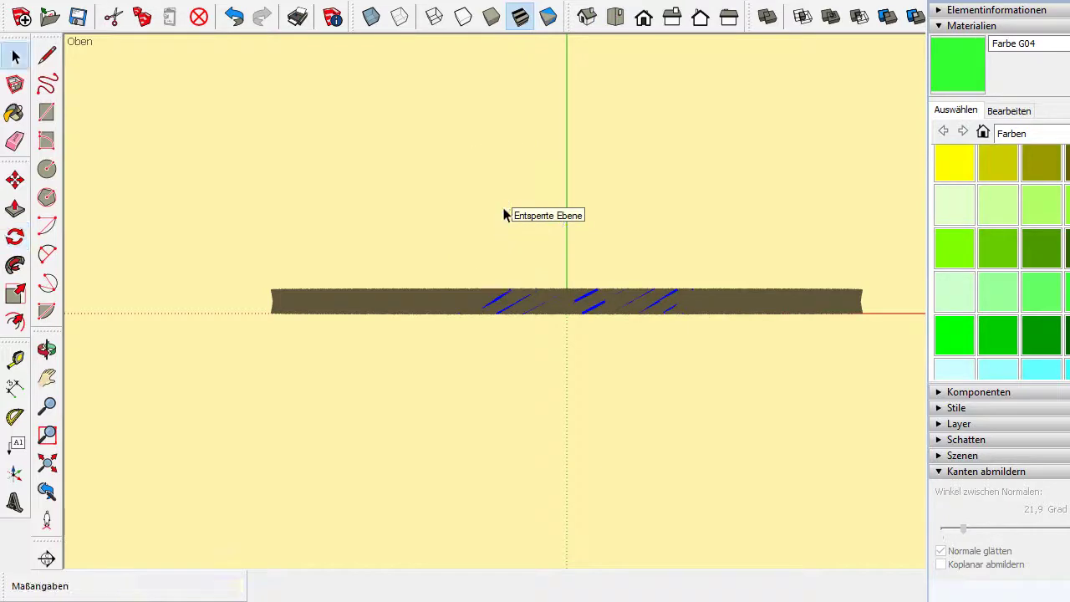
pyautogui.hotkey('ctrl', 'a')
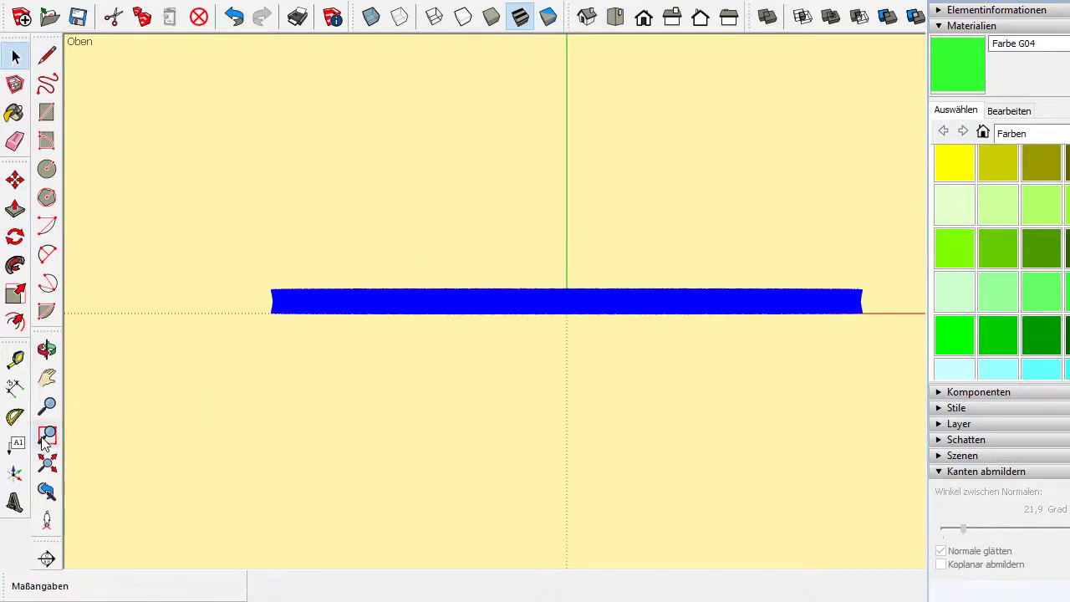
pyautogui.click(46, 434)
pyautogui.moveTo(257, 283); pyautogui.dragTo(296, 322)
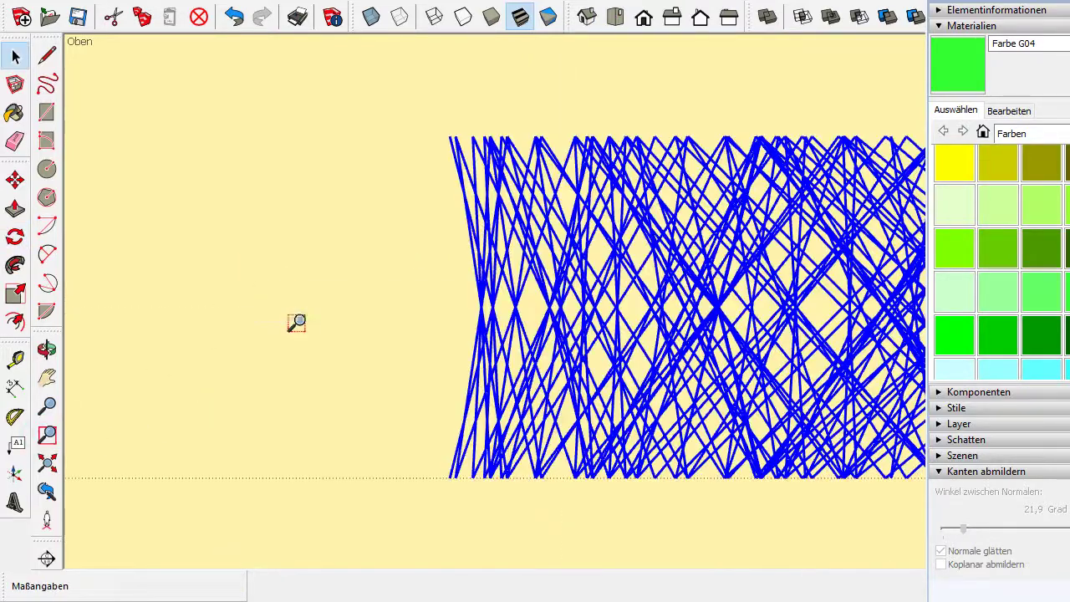
pyautogui.press('m')
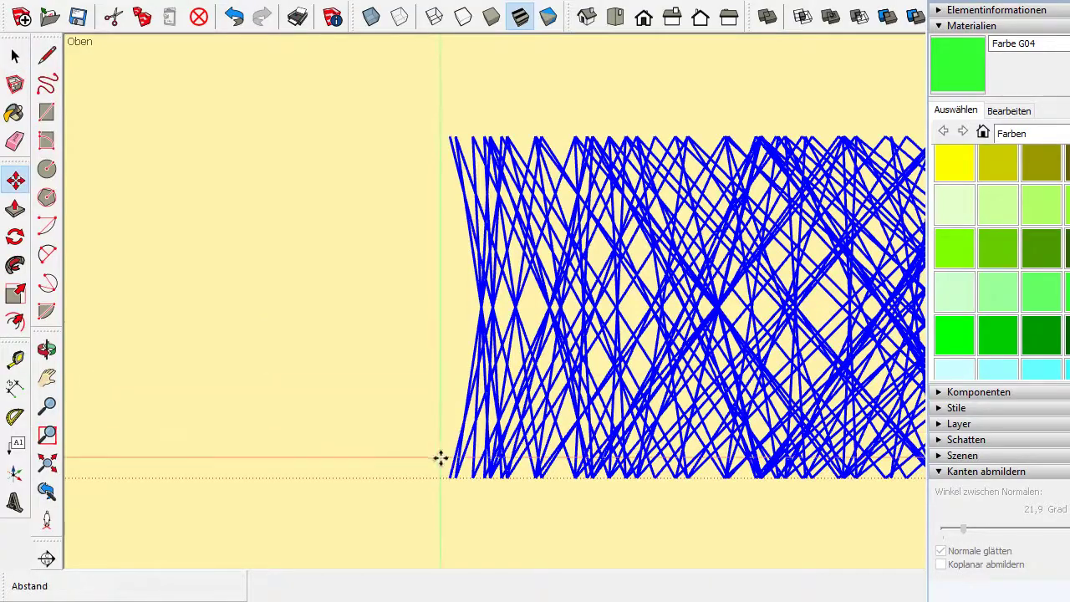
pyautogui.click(449, 476)
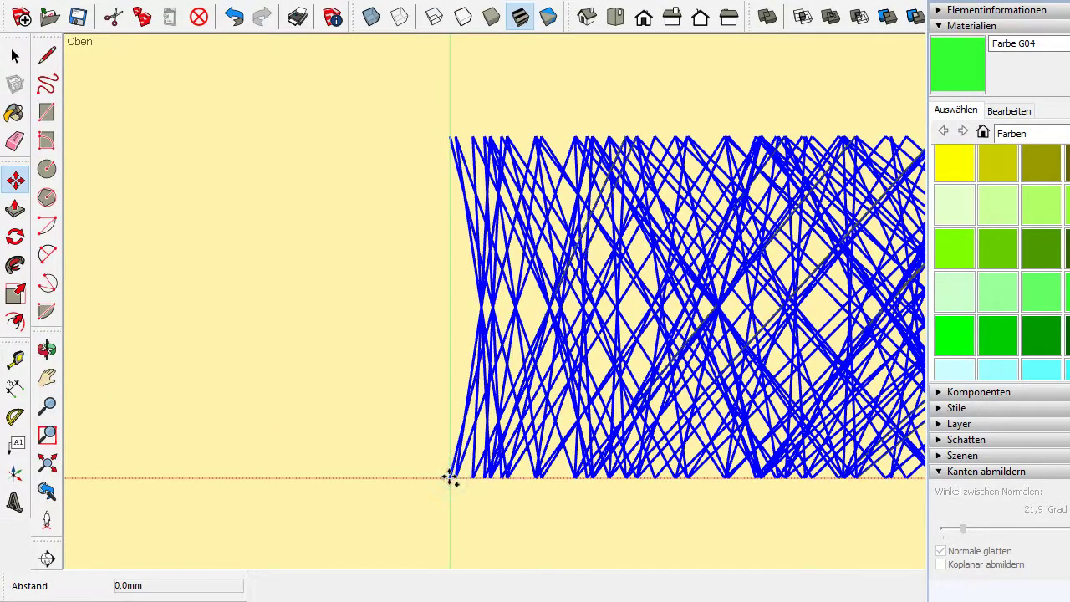
pyautogui.press('ctrl')
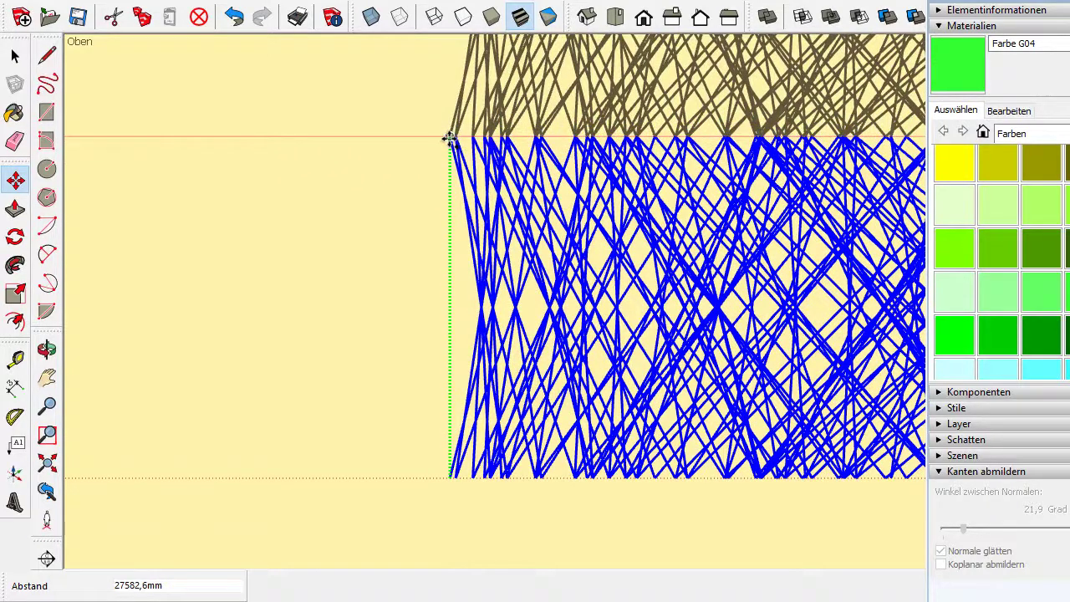
# Place the copy on top of the original strip, array it to 23 copies, and fit the view
pyautogui.click(447, 137)
pyautogui.write('*')
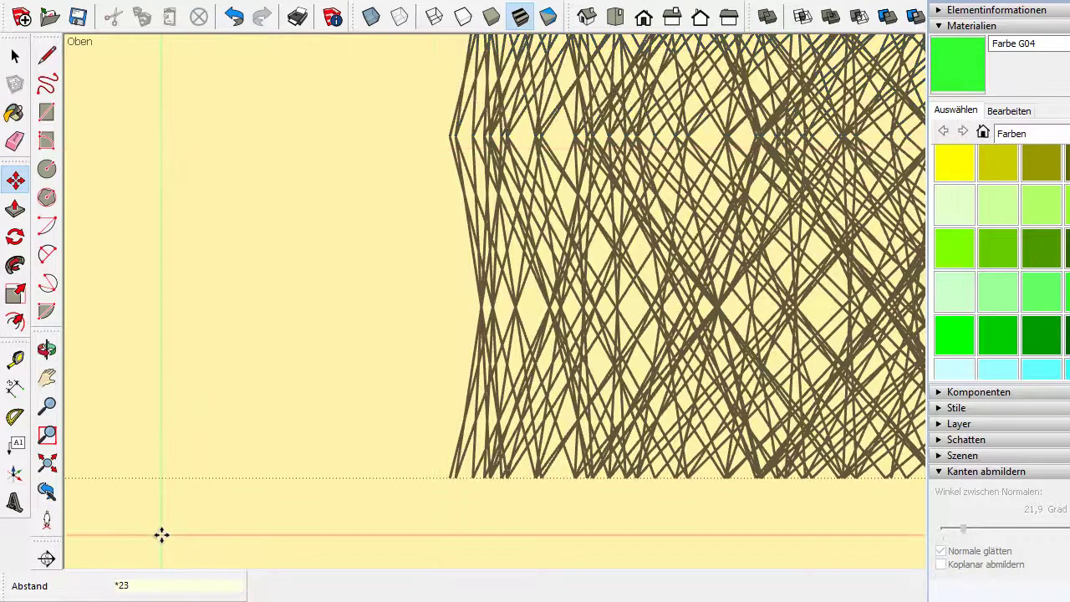
pyautogui.click(46, 464)
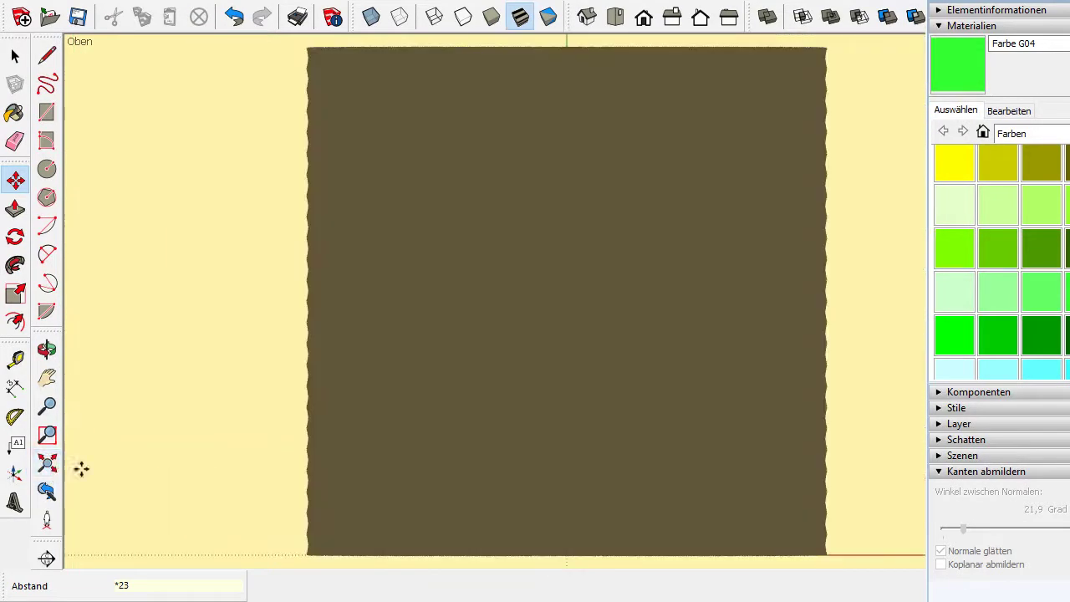
pyautogui.hotkey('ctrl', 'a')
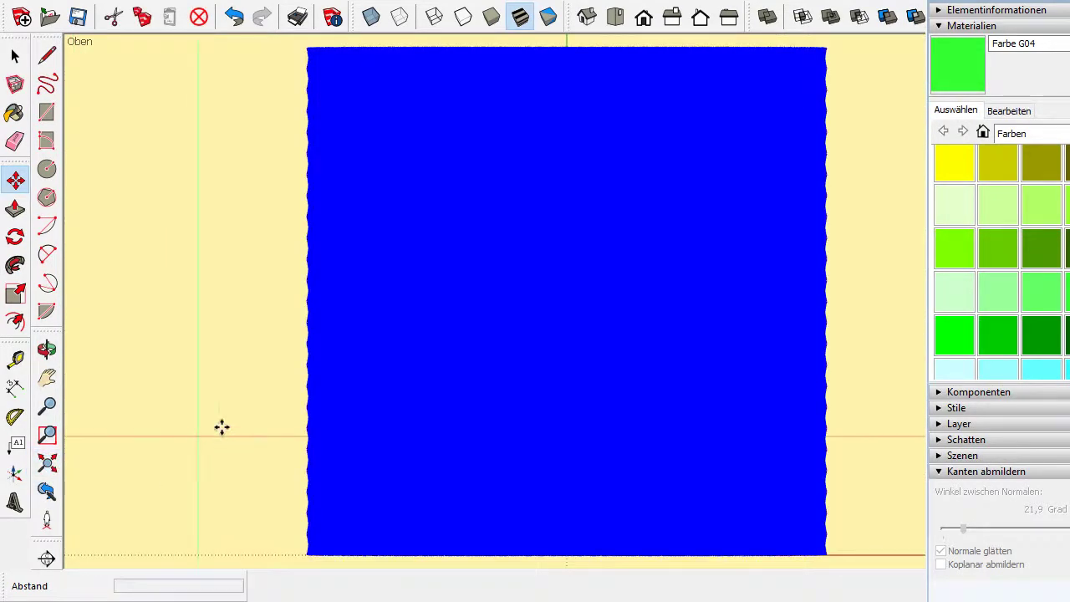
pyautogui.scroll(-1, 232, 416)
pyautogui.press('space')
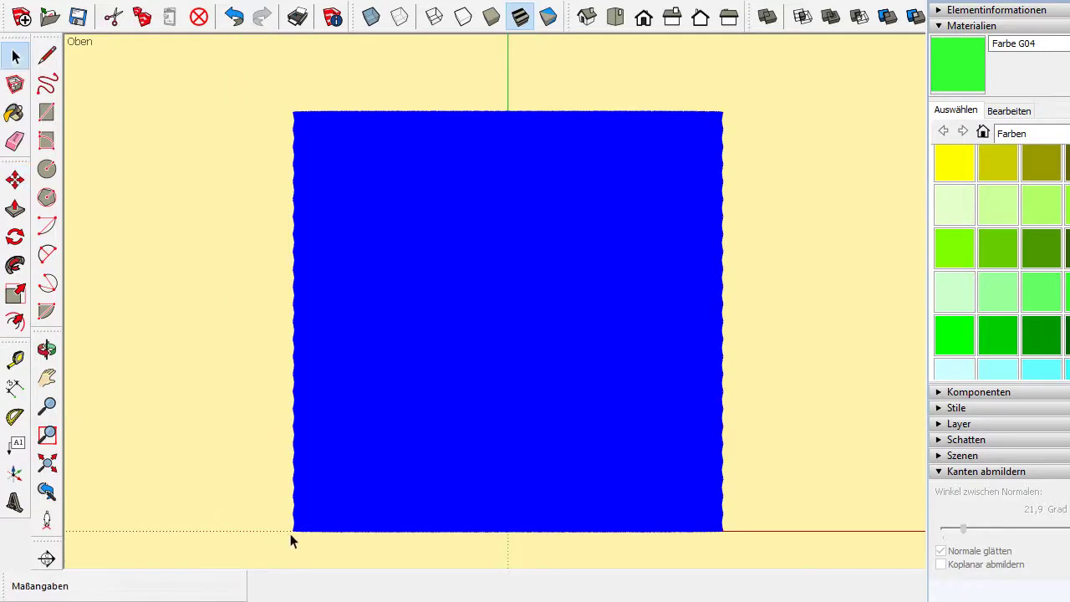
# Delete everything except one wave curve, then select that curve in Front view
pyautogui.click(298, 536)
pyautogui.click(199, 17)
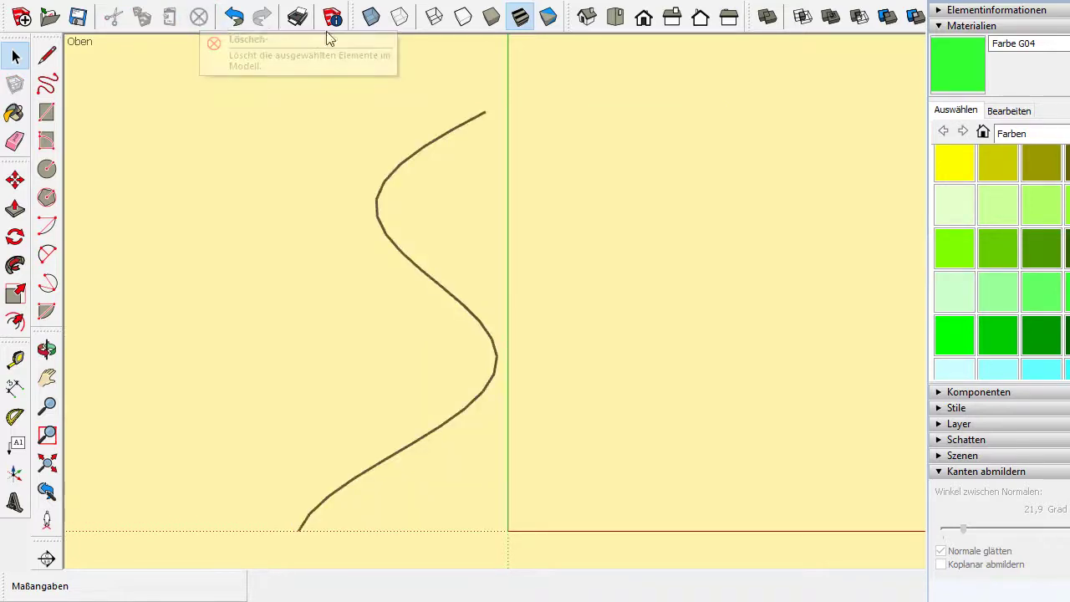
pyautogui.click(643, 18)
pyautogui.moveTo(354, 148); pyautogui.dragTo(755, 457)
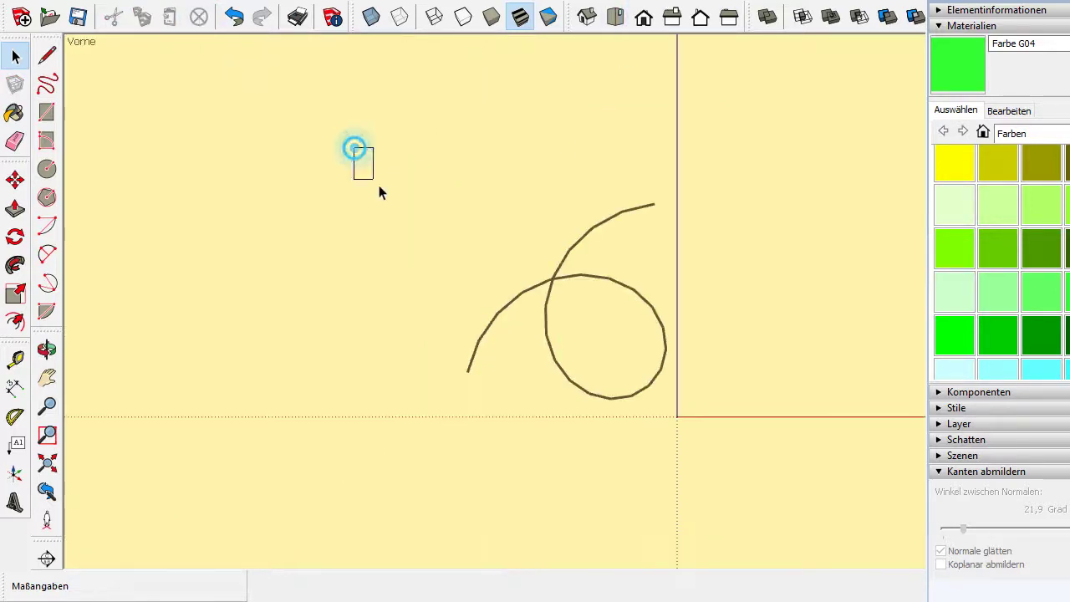
# Rotate-copy the curve 72° about the origin with *4, making five looping curves
pyautogui.press('q')
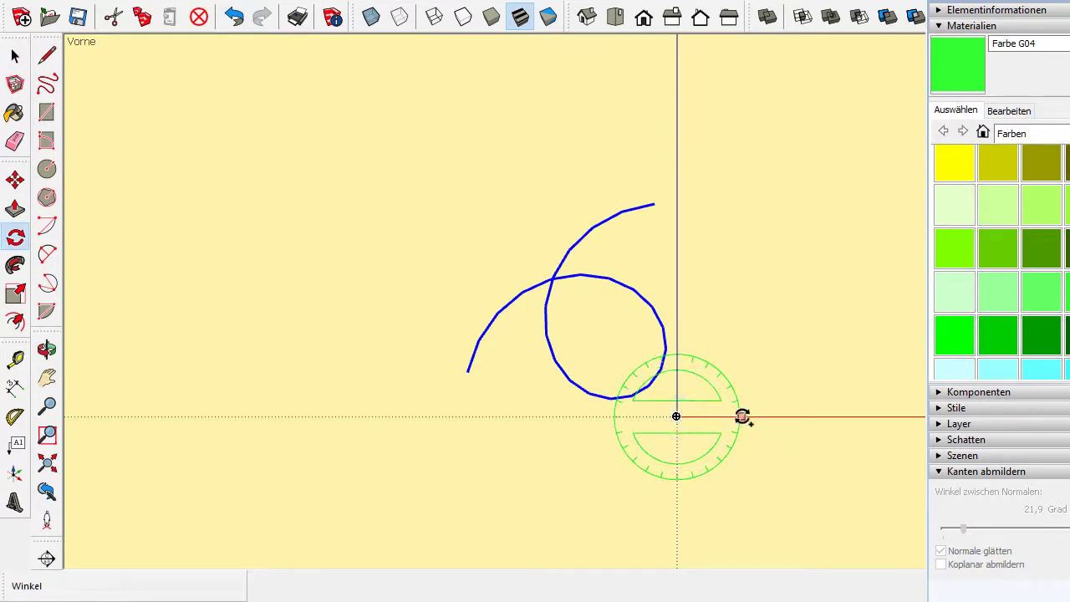
pyautogui.click(741, 415)
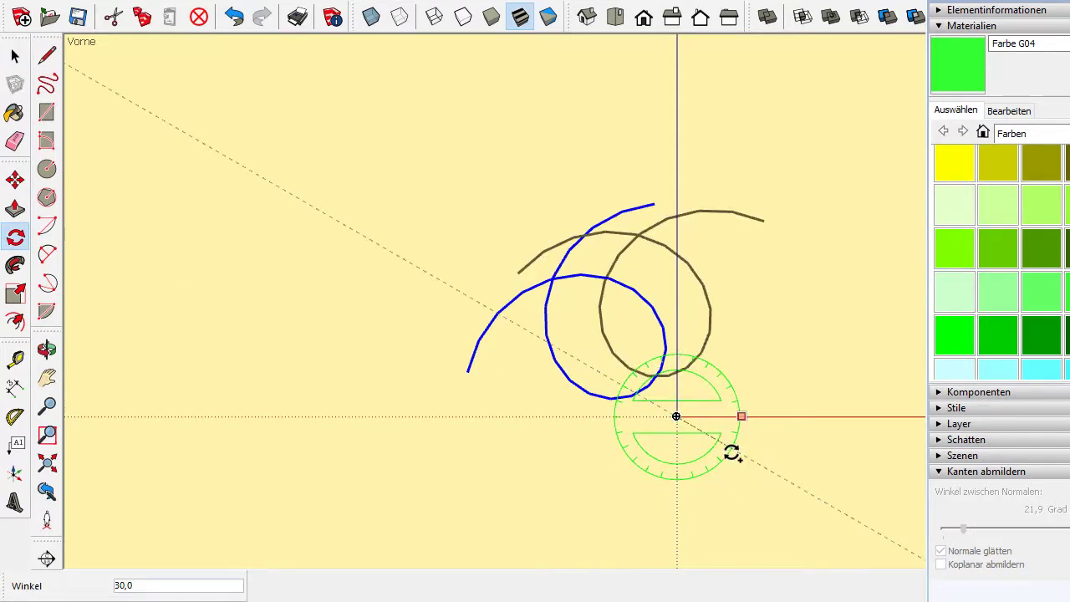
pyautogui.write('72')
pyautogui.press('Return')
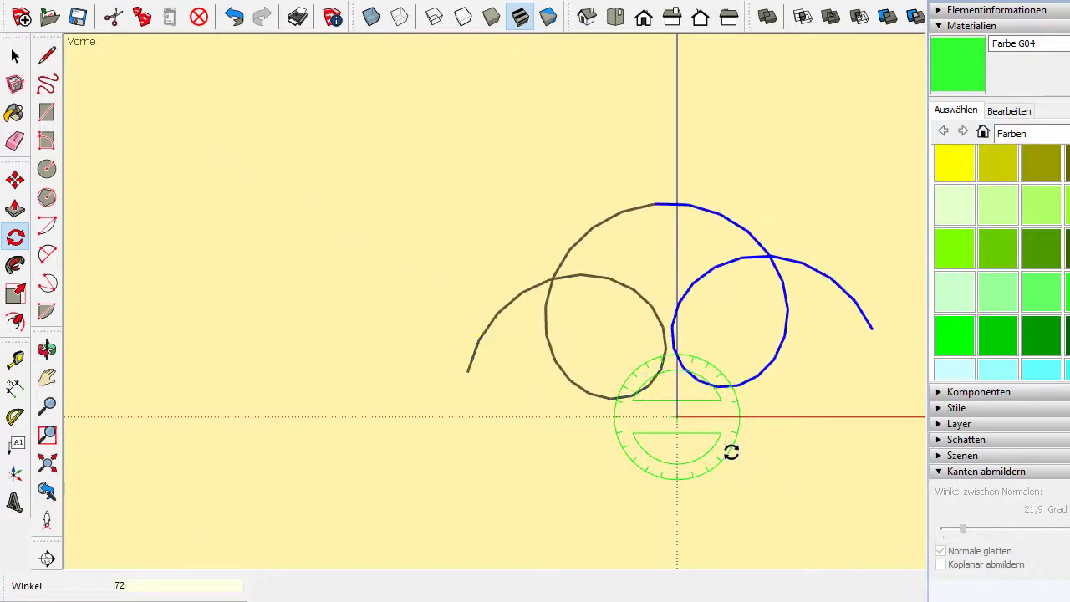
pyautogui.write('*')
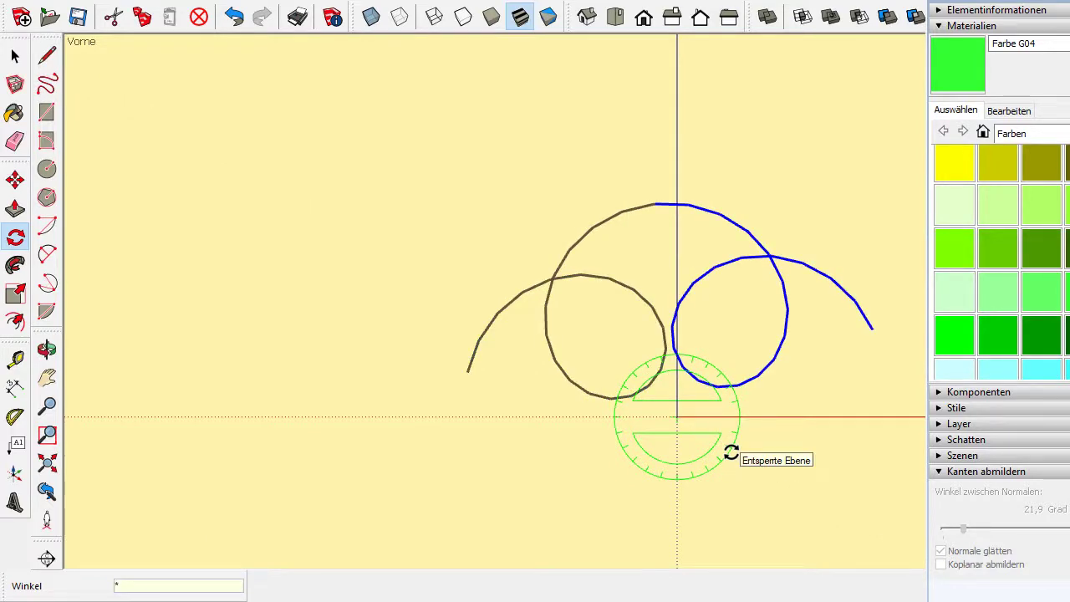
pyautogui.press('Return')
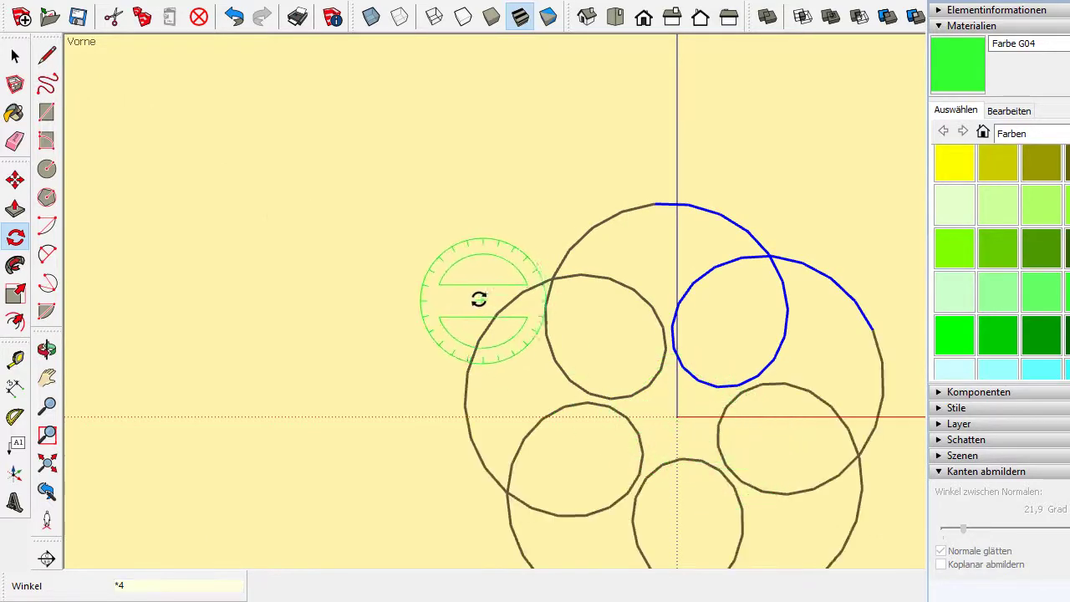
pyautogui.scroll(-2, 274, 178)
pyautogui.moveTo(602, 523)
pyautogui.mouseDown(button='middle')
pyautogui.moveTo(580, 468)
pyautogui.moveTo(588, 162)
pyautogui.moveTo(620, 50)
pyautogui.mouseUp(button='middle')
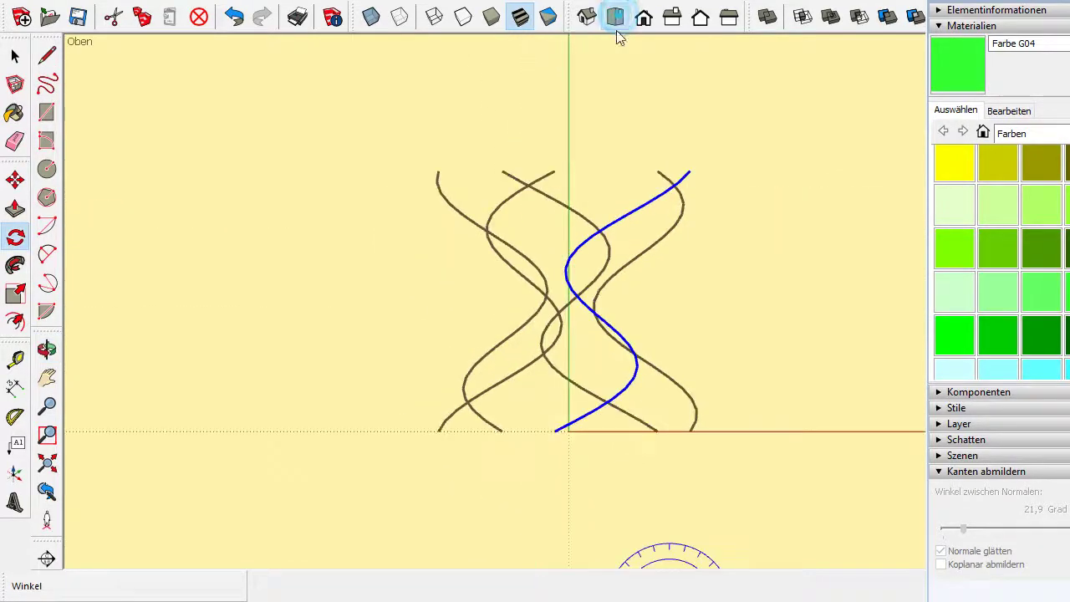
# From Top view, copy all the curves upward and stack nine copies
pyautogui.click(615, 17)
pyautogui.press('space')
pyautogui.moveTo(374, 117)
pyautogui.mouseDown()
pyautogui.moveTo(664, 444)
pyautogui.moveTo(753, 493)
pyautogui.mouseUp()
pyautogui.press('m')
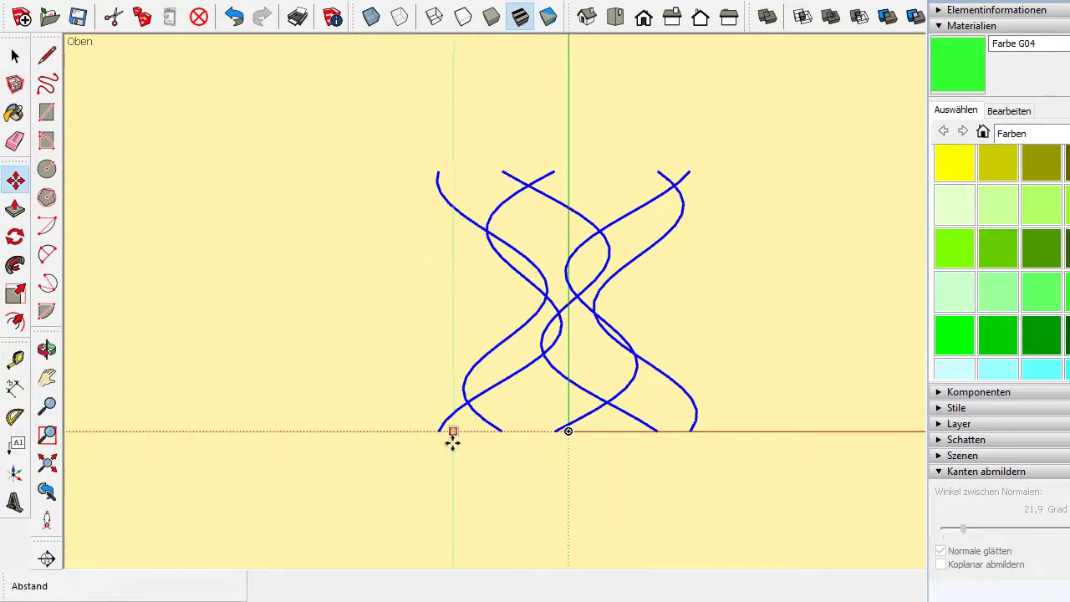
pyautogui.click(439, 432)
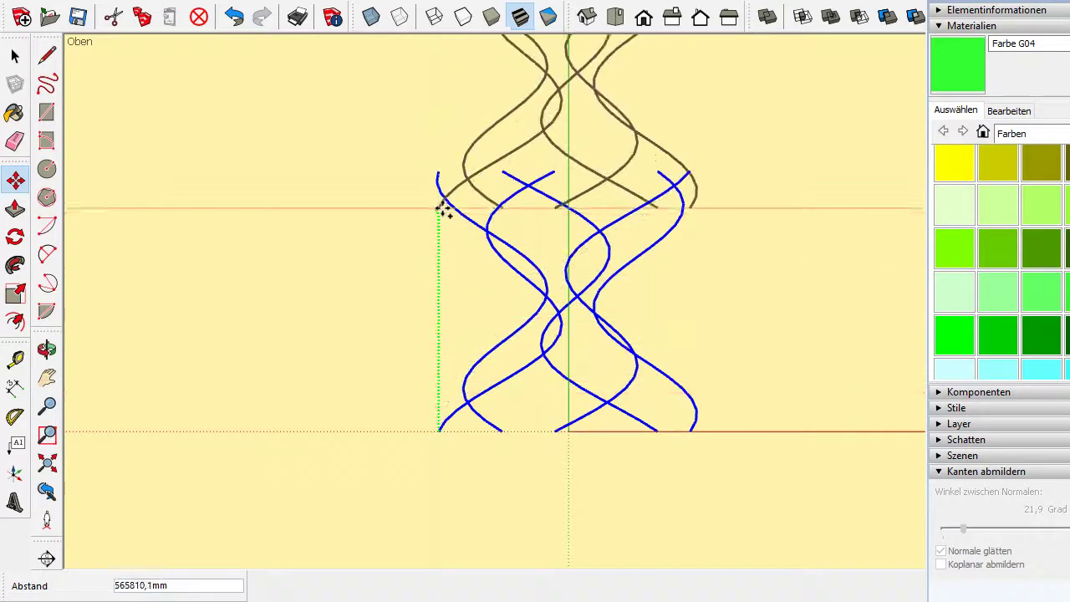
pyautogui.click(440, 170)
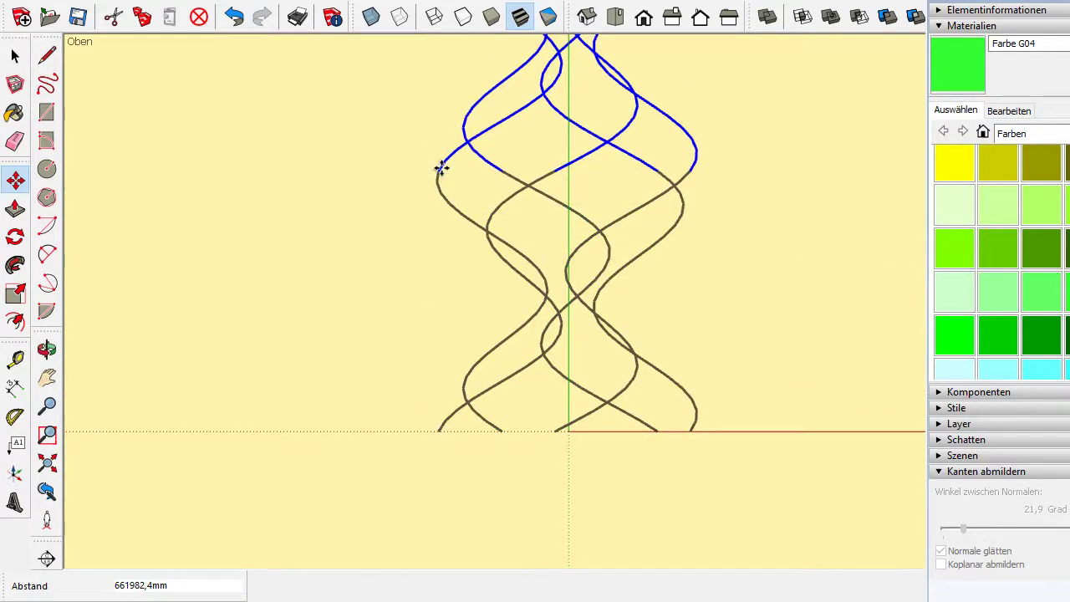
pyautogui.write('*')
pyautogui.press('Return')
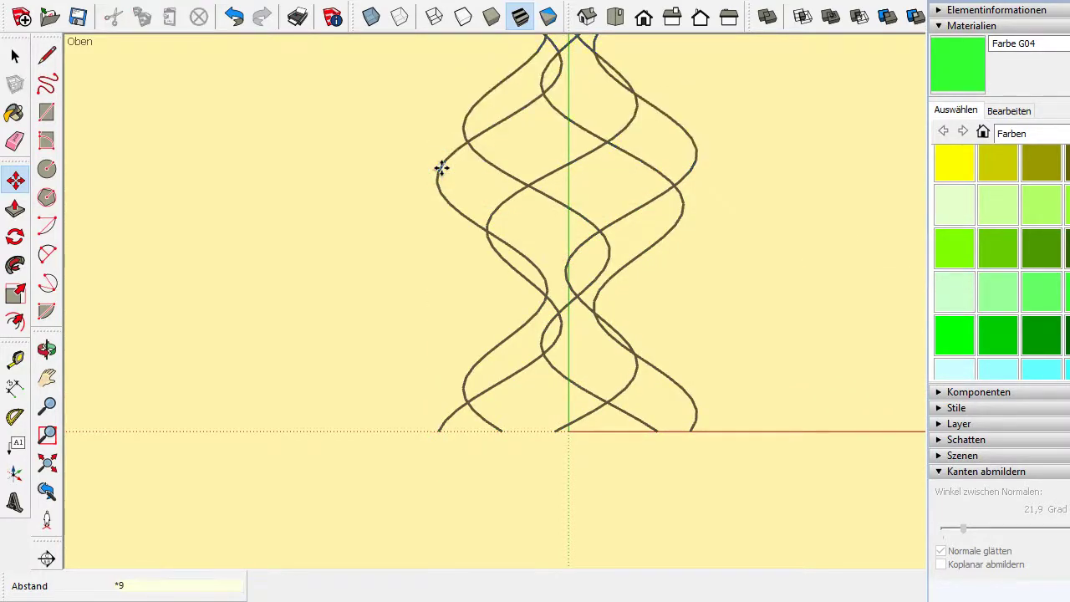
pyautogui.press('space')
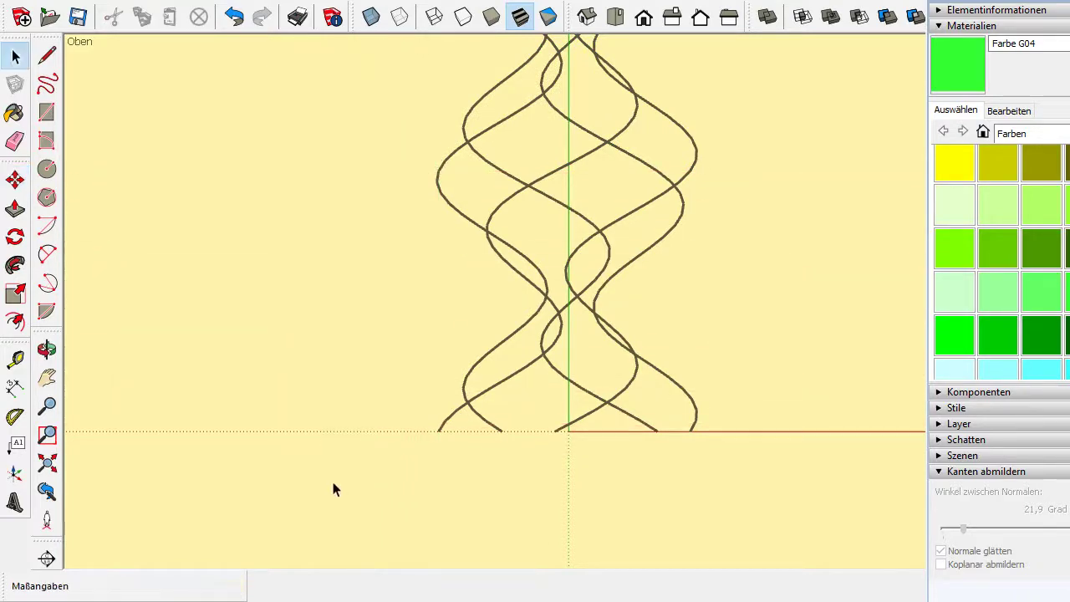
# Select all the curves except one wave and delete the rest
pyautogui.scroll(-1, 361, 502)
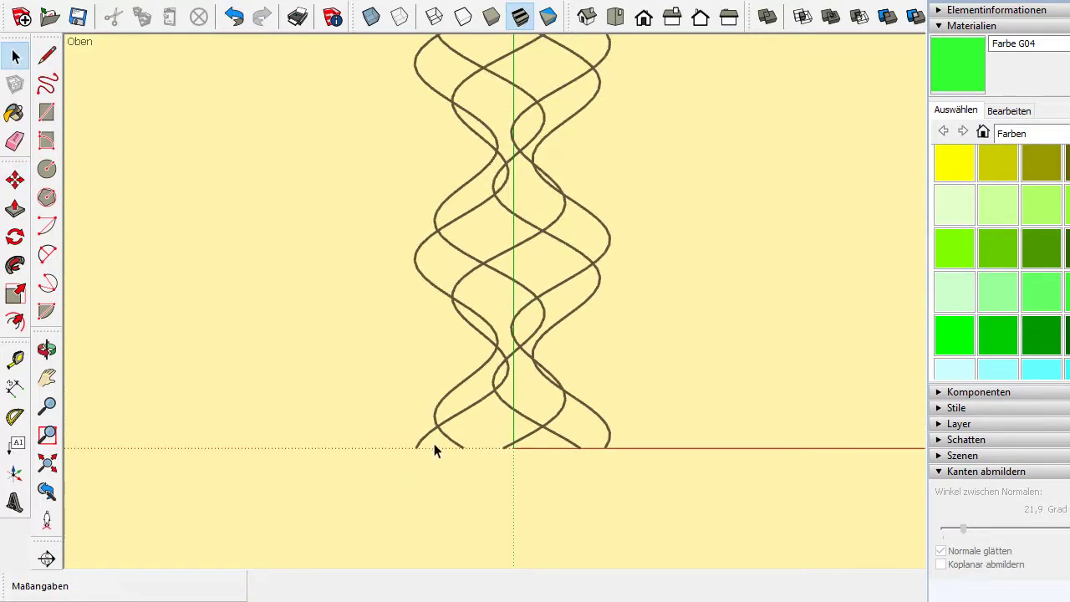
pyautogui.hotkey('ctrl', 'a')
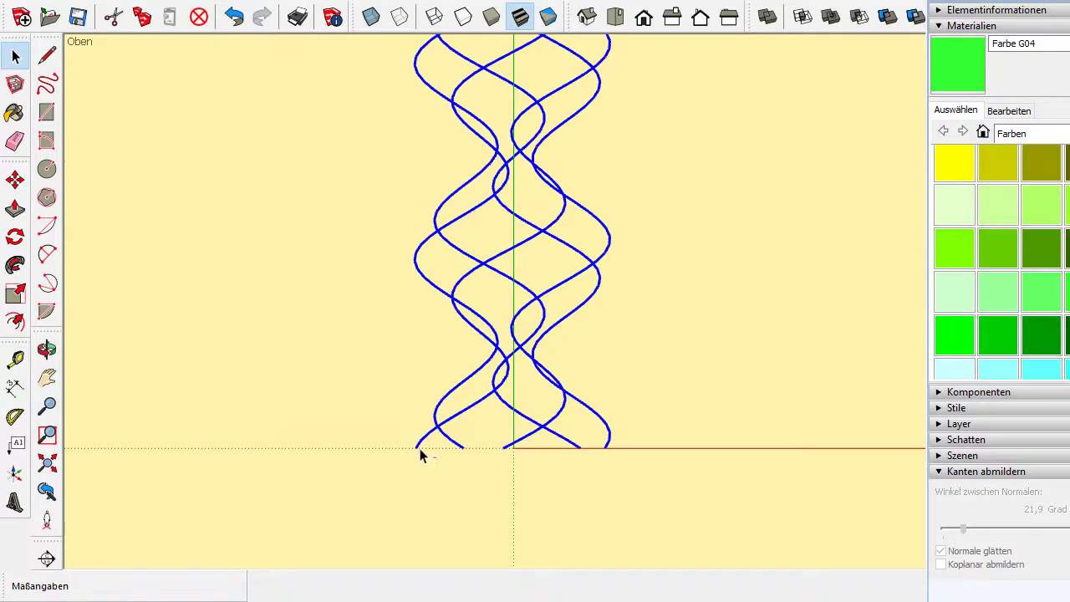
pyautogui.keyDown('shift'); pyautogui.click(417, 445); pyautogui.keyUp('shift')
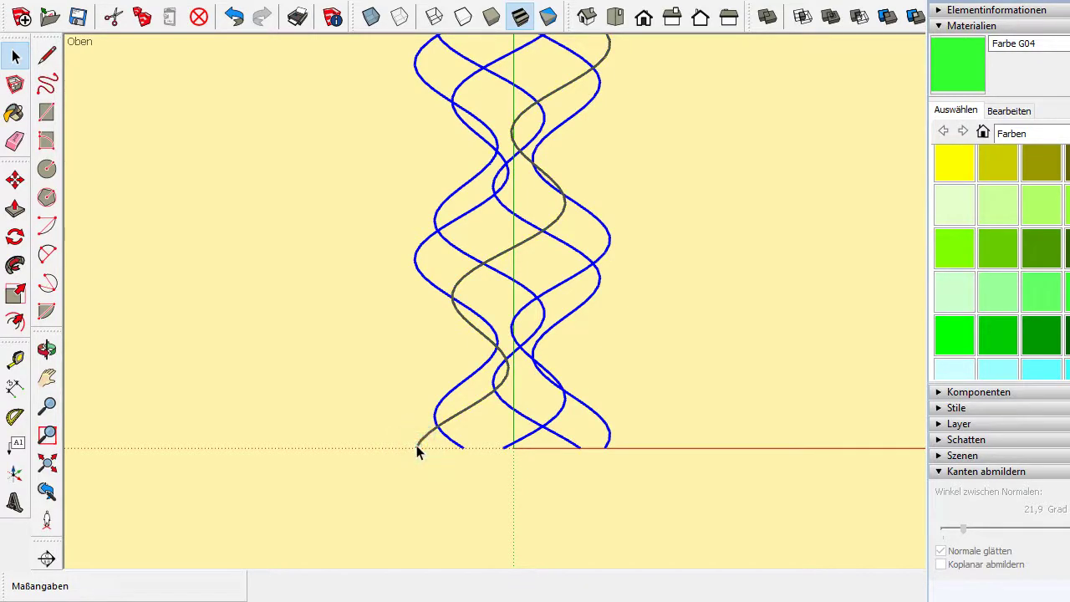
pyautogui.press('Delete')
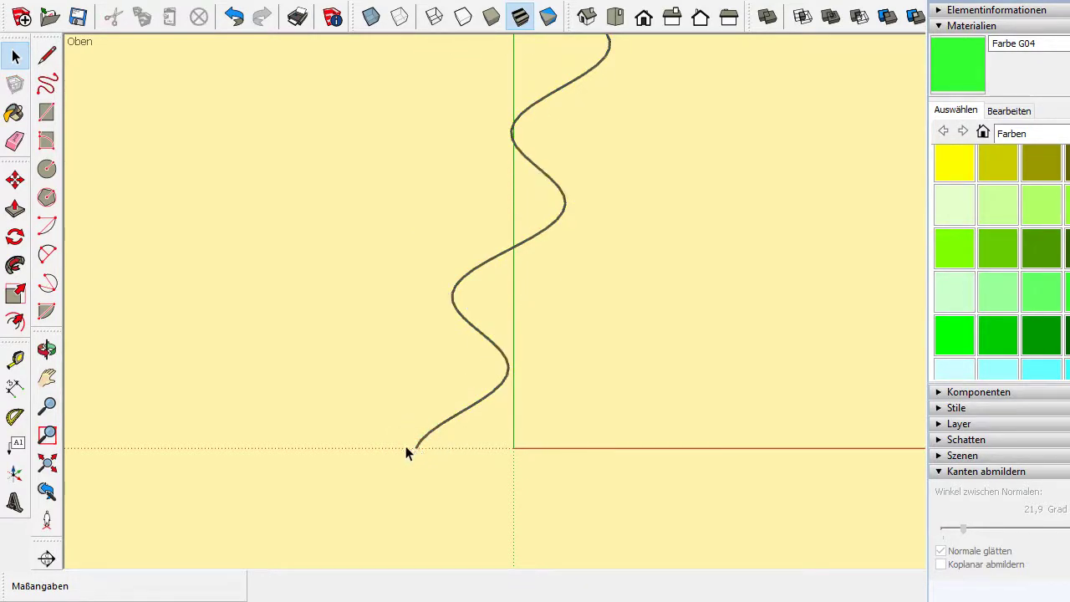
# Draw a small hexagon centred on the curve's lower endpoint, then fit the view and select the path
pyautogui.click(48, 197)
pyautogui.moveTo(418, 239)
pyautogui.mouseDown(button='middle')
pyautogui.moveTo(432, 516)
pyautogui.moveTo(390, 406)
pyautogui.mouseUp(button='middle')
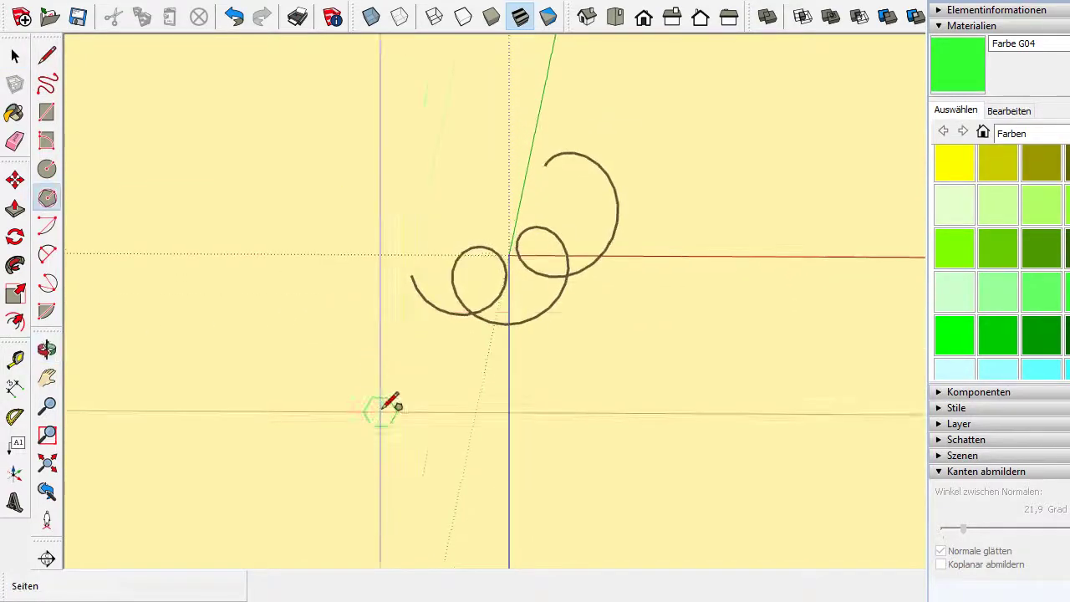
pyautogui.click(410, 275)
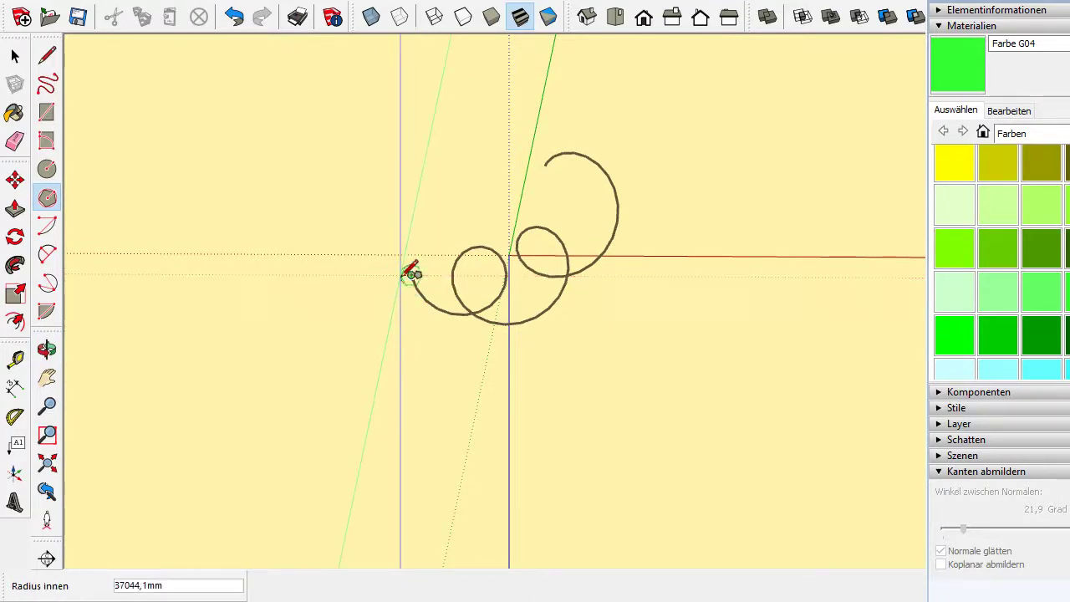
pyautogui.click(397, 274)
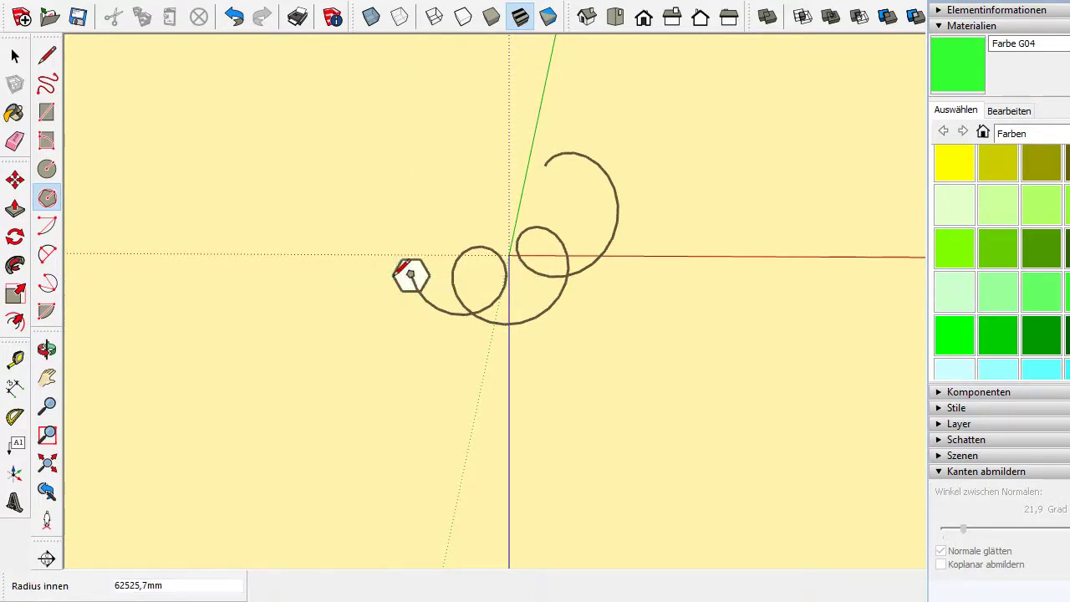
pyautogui.press('space')
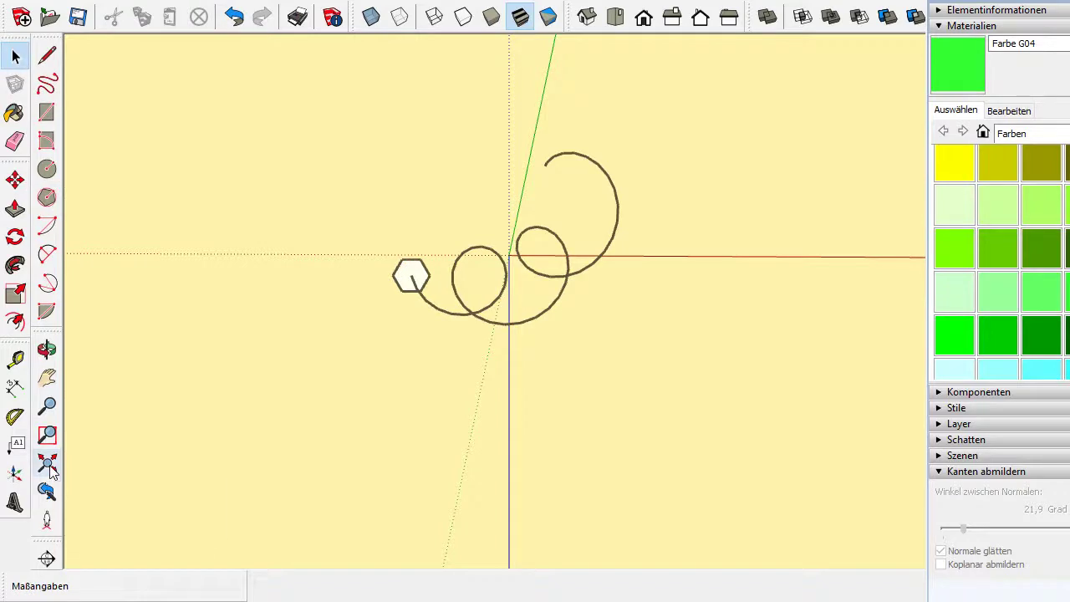
pyautogui.click(48, 462)
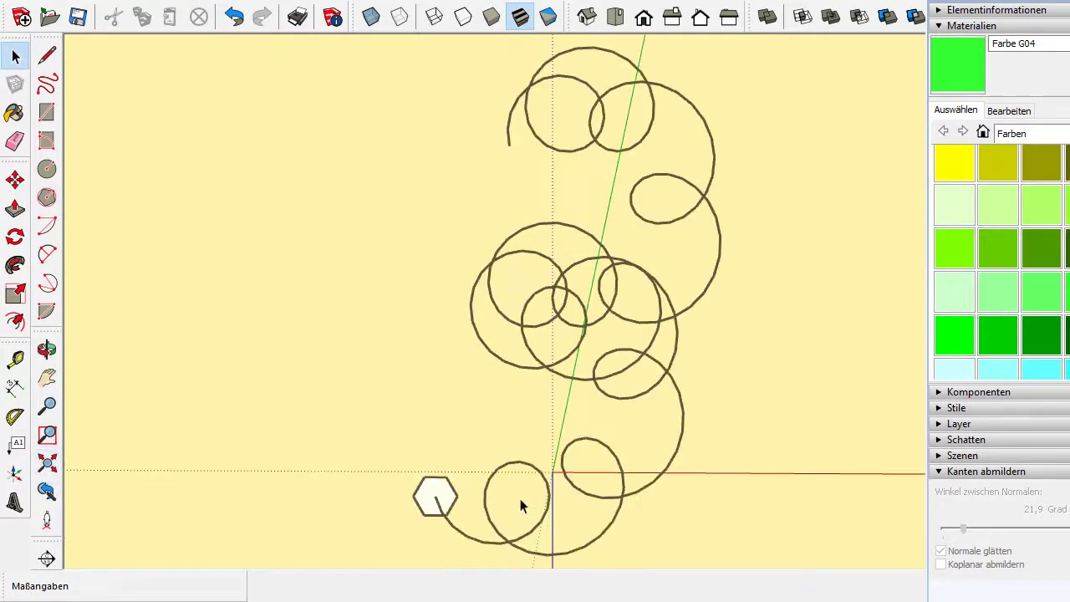
pyautogui.click(512, 464)
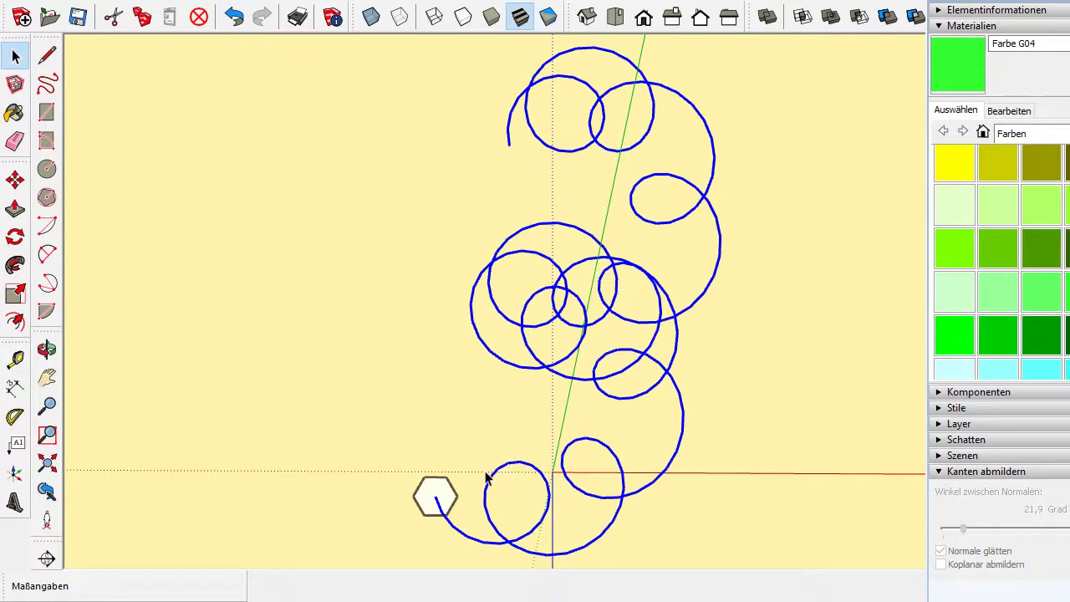
# Sweep the hexagon along the looping path with Follow Me to form a tube
pyautogui.click(15, 265)
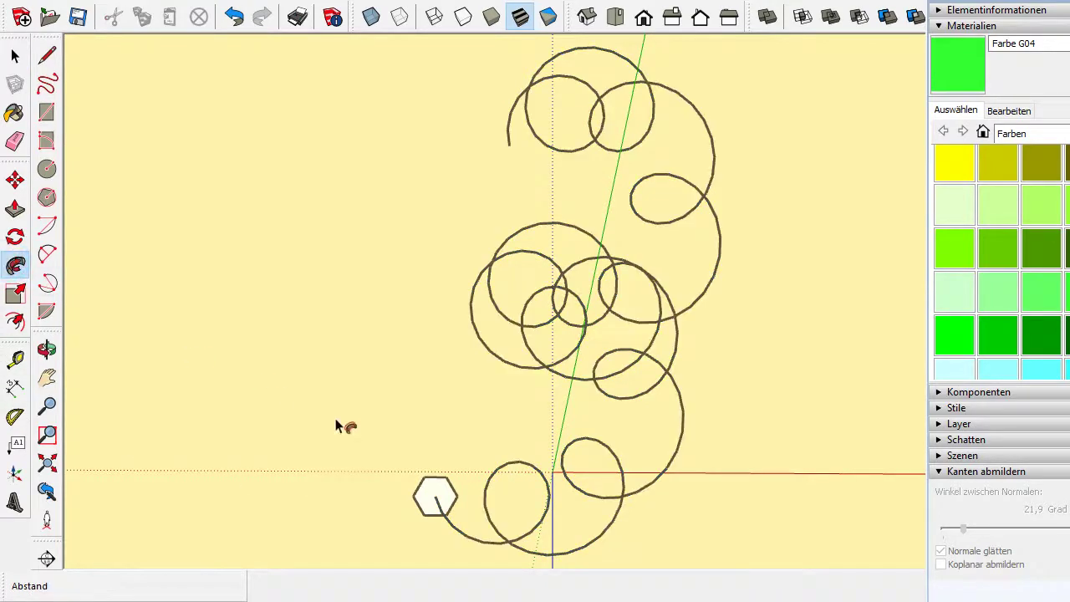
pyautogui.click(439, 495)
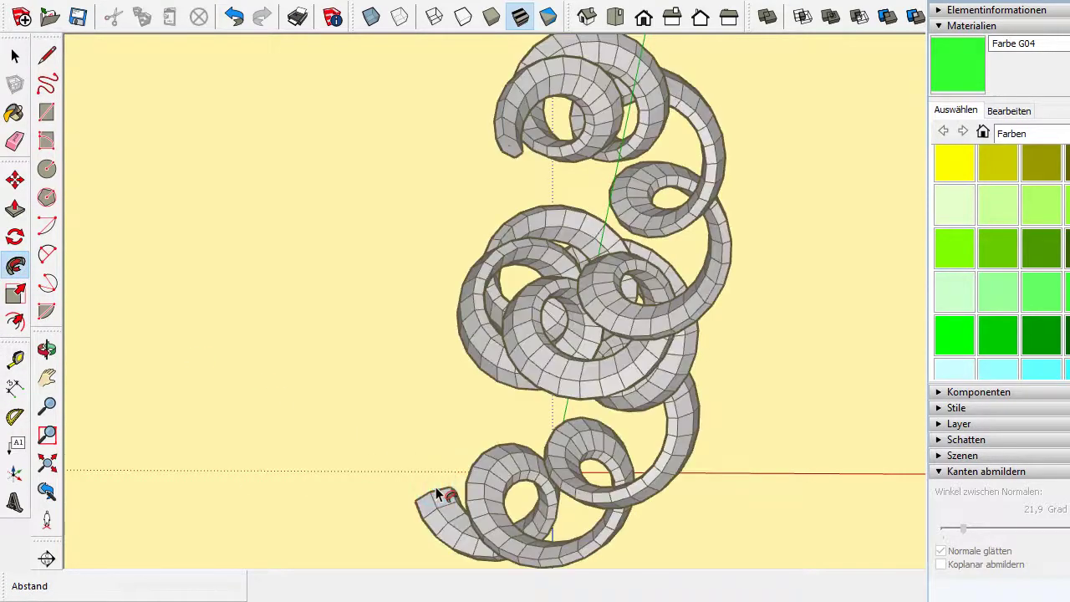
pyautogui.press('space')
# Select the entire tube, paint it bright green, and view it from the front
pyautogui.tripleClick(663, 317)
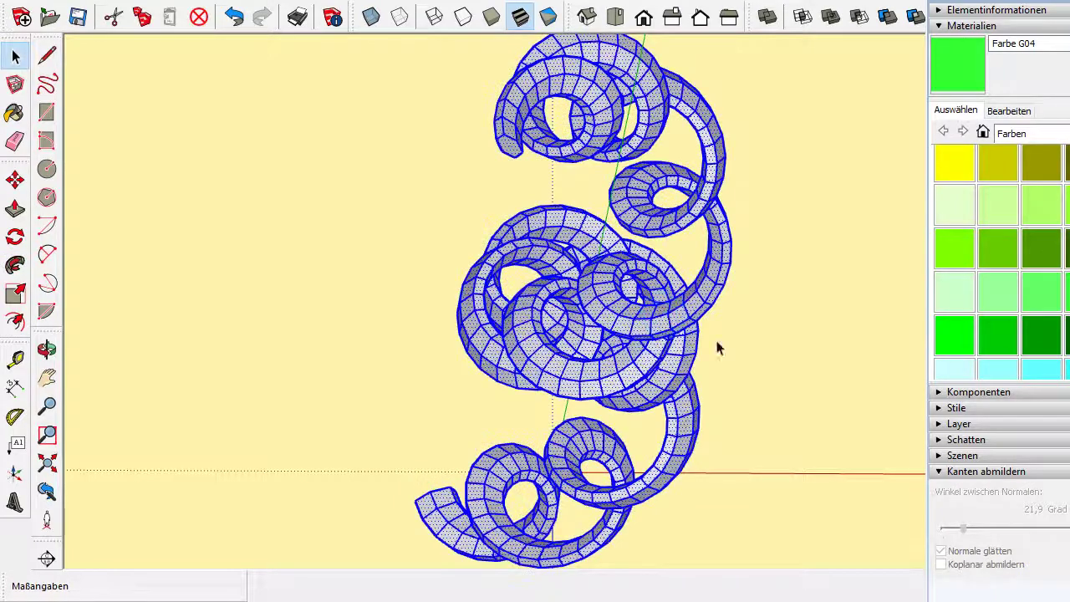
pyautogui.click(1067, 293)
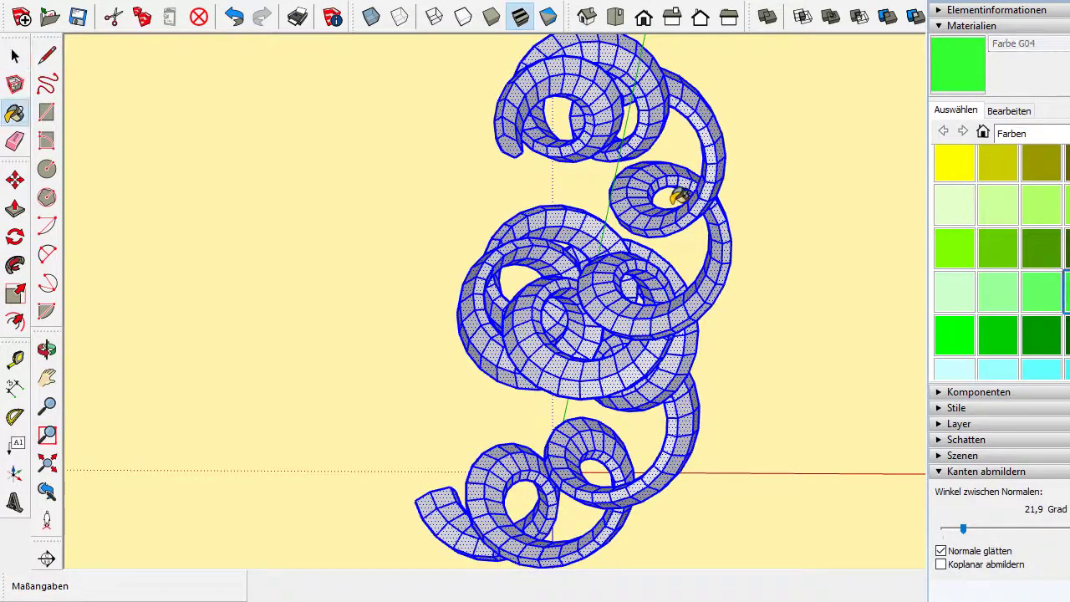
pyautogui.click(643, 213)
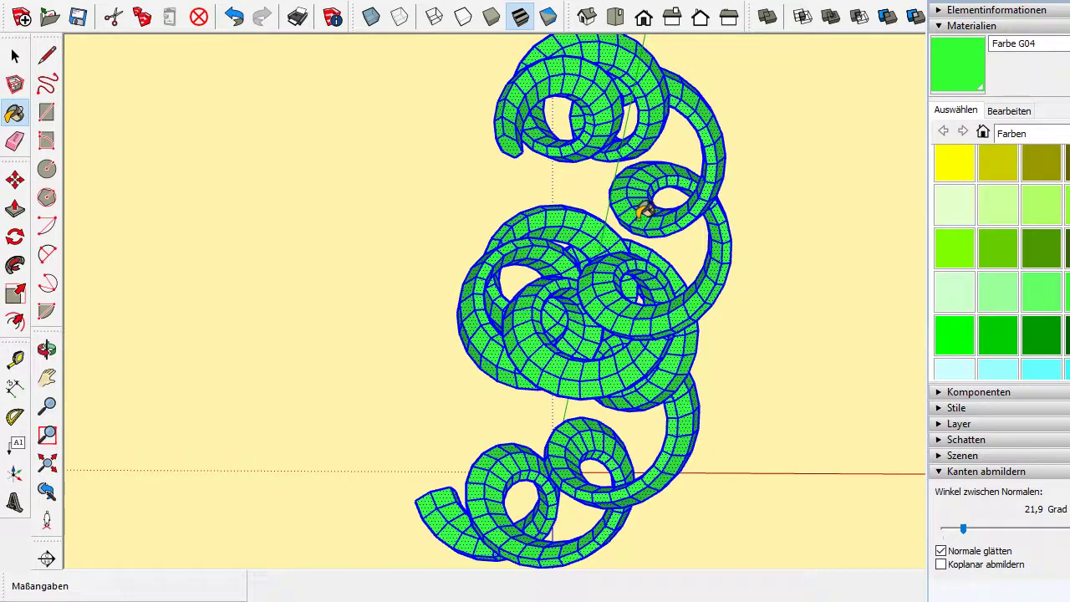
pyautogui.click(643, 20)
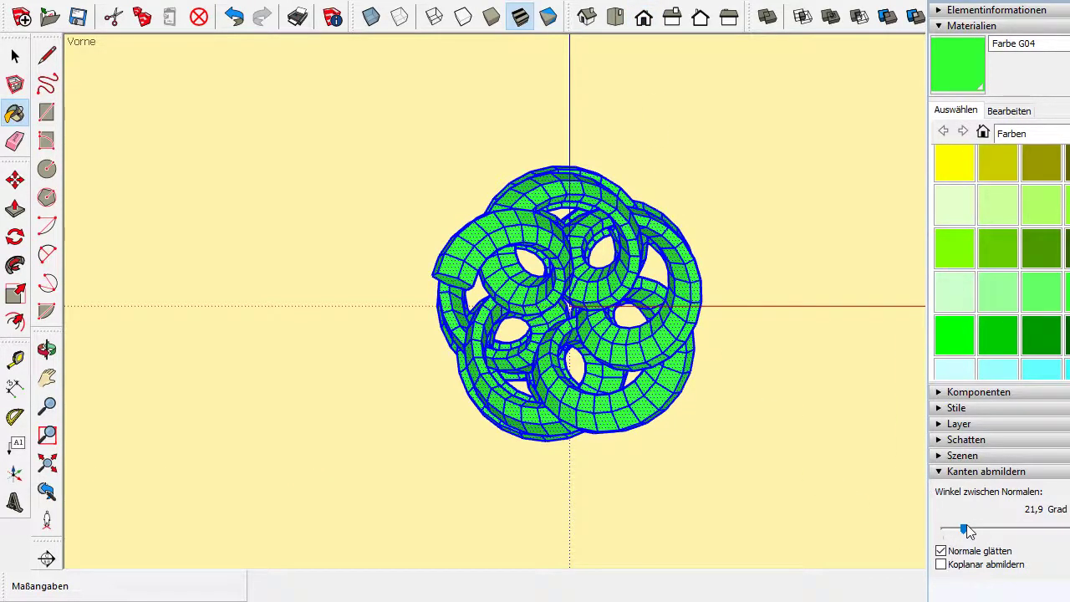
# Soften the green tube's edges at about a 30° normal angle, then fit it to view and deselect
pyautogui.moveTo(967, 532); pyautogui.dragTo(973, 532)
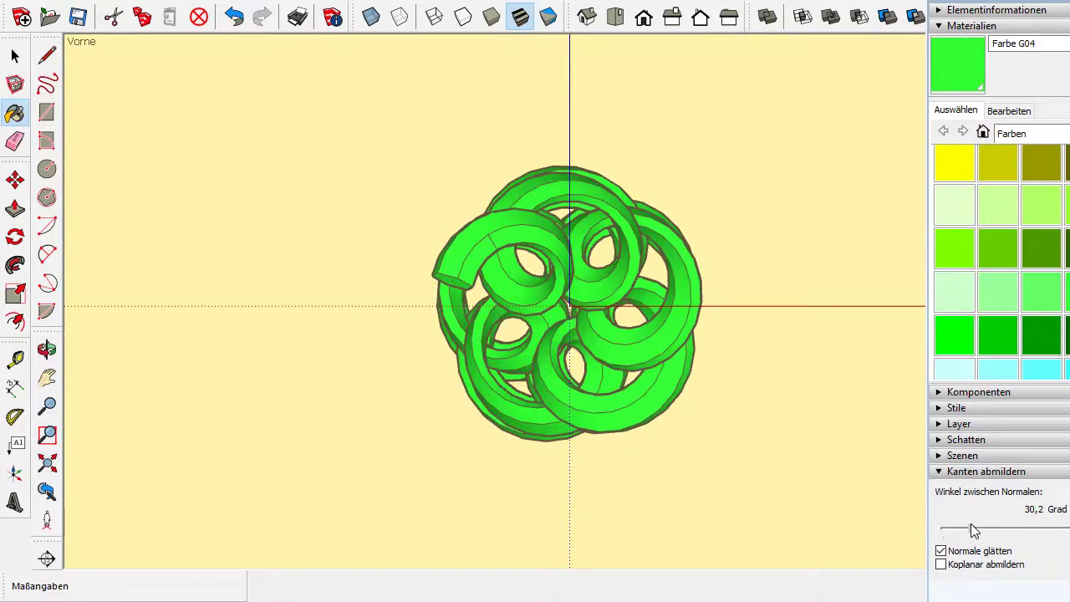
pyautogui.hotkey('ctrl', 'a')
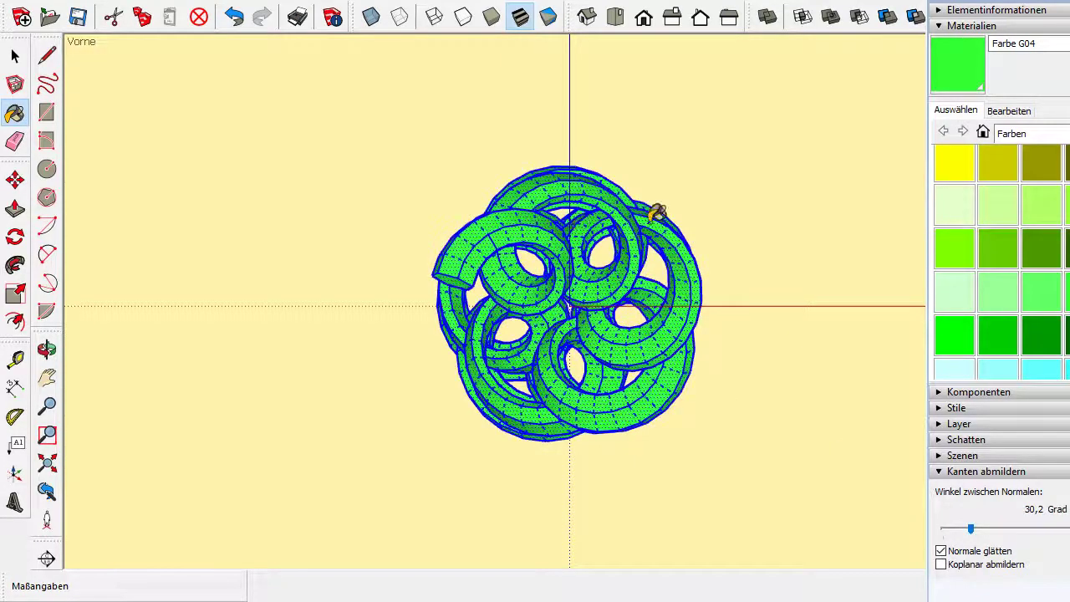
pyautogui.click(46, 464)
pyautogui.press('space')
pyautogui.click(243, 306)
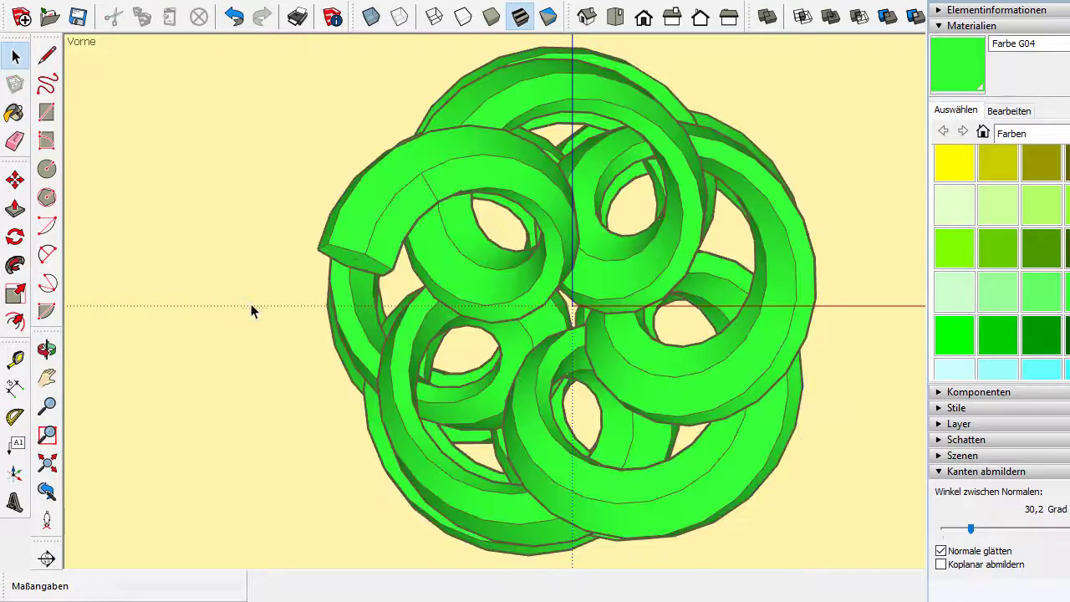
# View the coiled tube from the Right, zoom to extents, then orbit and zoom into perspective
pyautogui.moveTo(287, 267); pyautogui.dragTo(410, 290, button='middle')
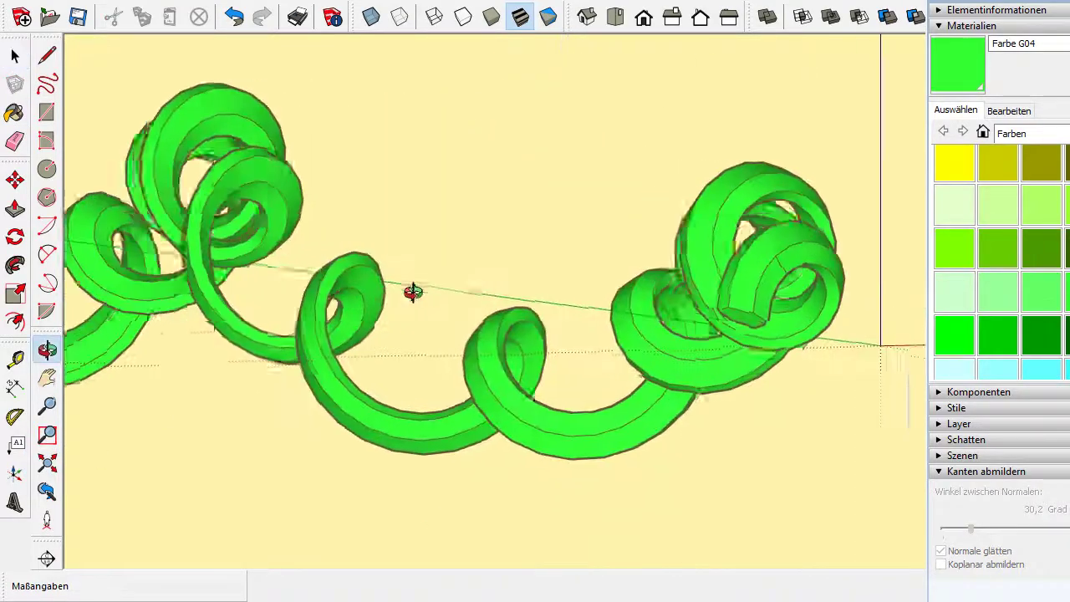
pyautogui.click(671, 18)
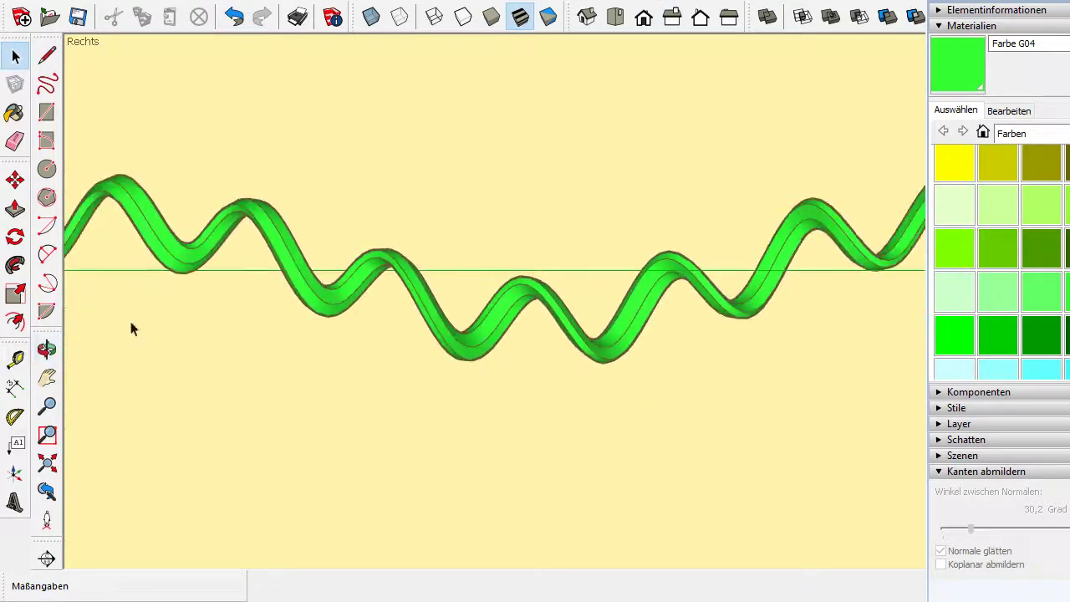
pyautogui.click(48, 462)
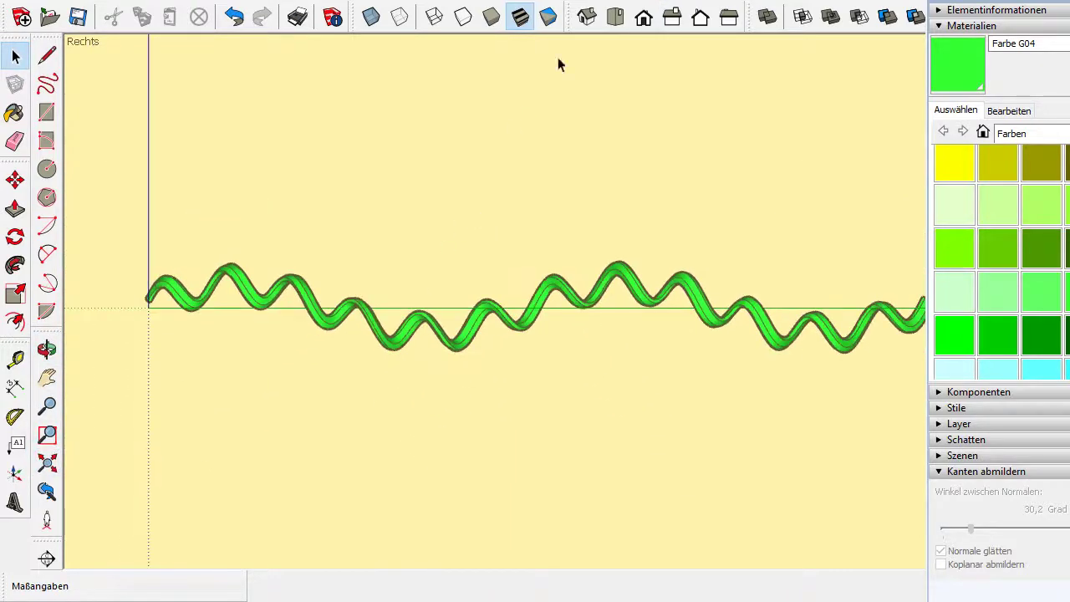
pyautogui.click(642, 18)
pyautogui.moveTo(641, 100)
pyautogui.mouseDown(button='middle')
pyautogui.moveTo(638, 175)
pyautogui.moveTo(489, 282)
pyautogui.mouseUp(button='middle')
pyautogui.scroll(3, 877, 170)
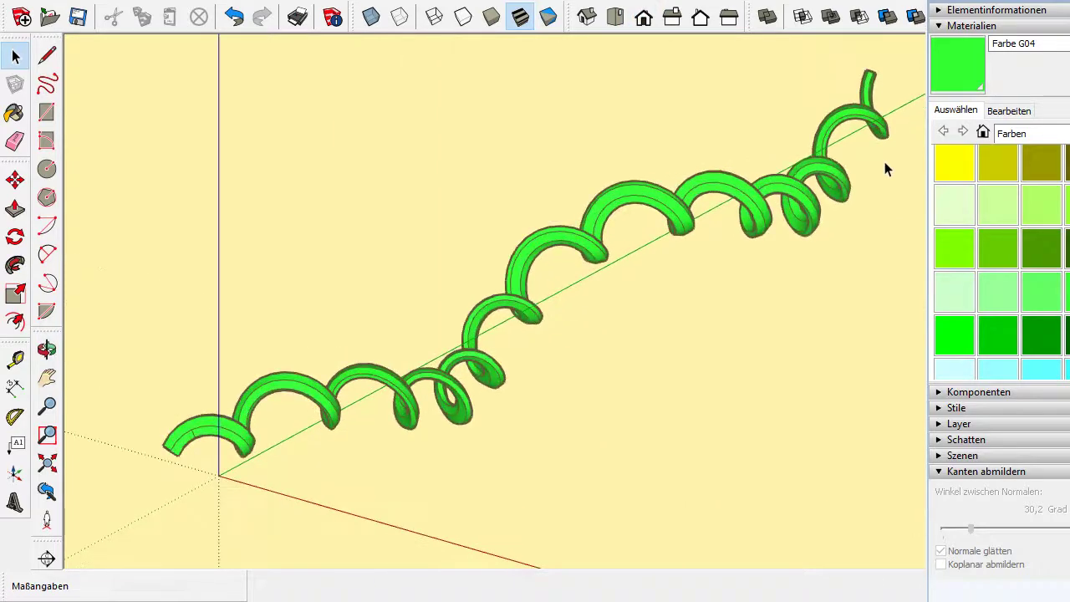
pyautogui.scroll(1, 903, 123)
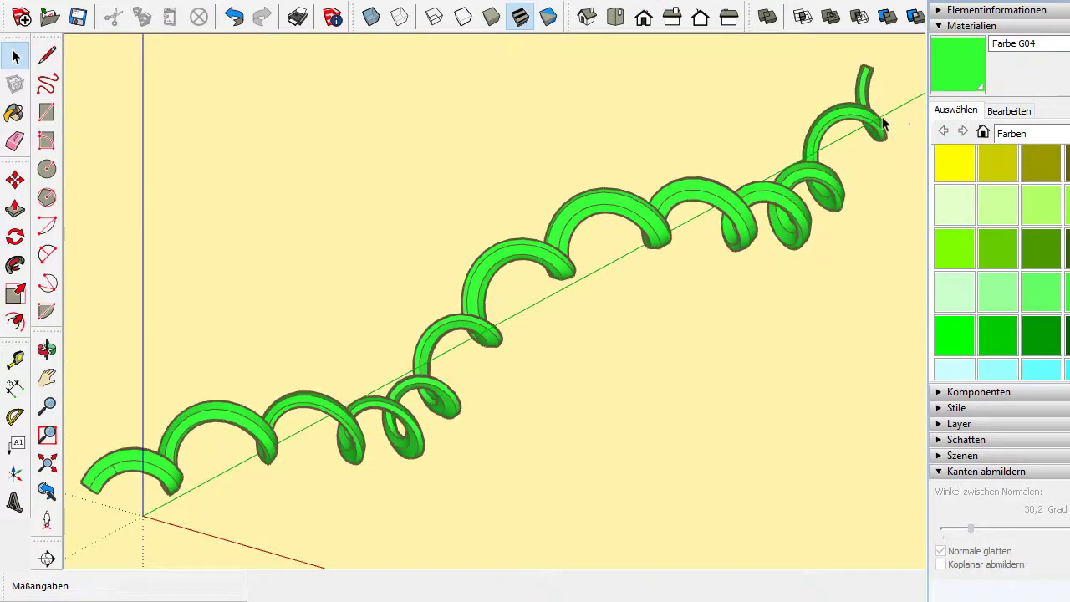